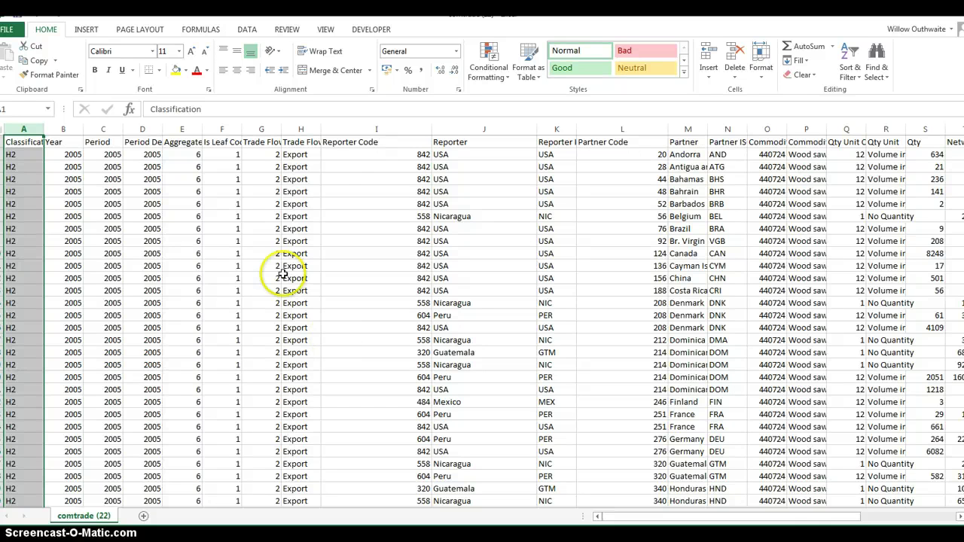
# - Review the Reporter Code, Reporter and Reporter ISO columns against the country code workbook's columns
pyautogui.click(360, 128)
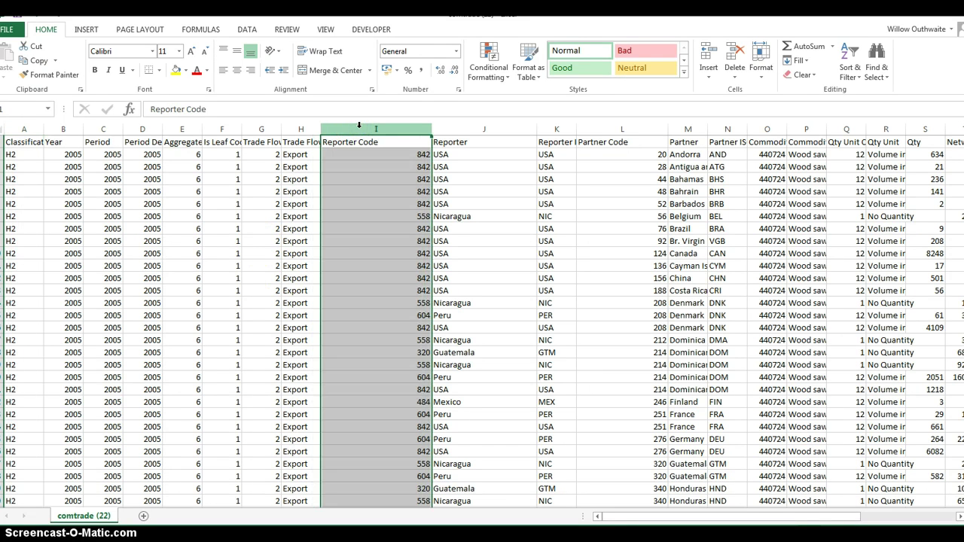
pyautogui.click(439, 126)
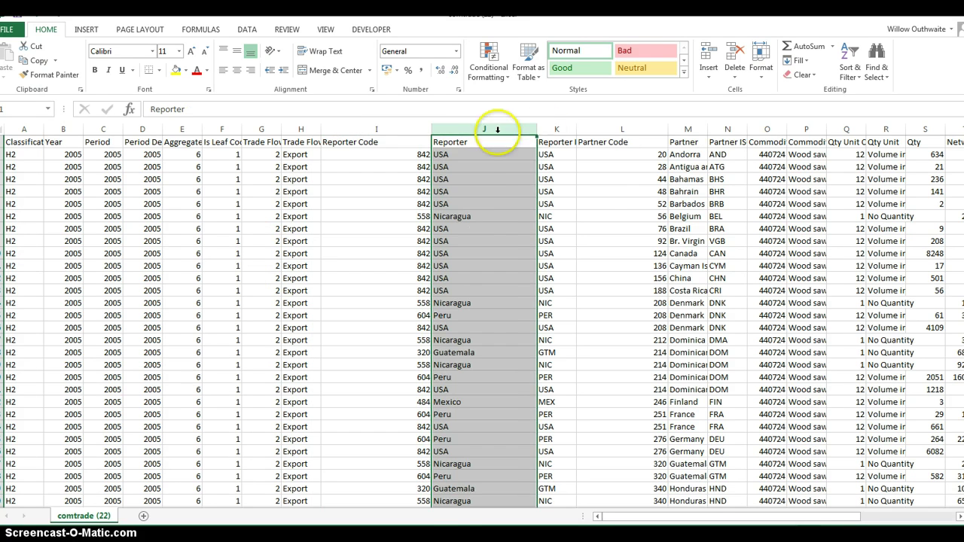
pyautogui.click(557, 128)
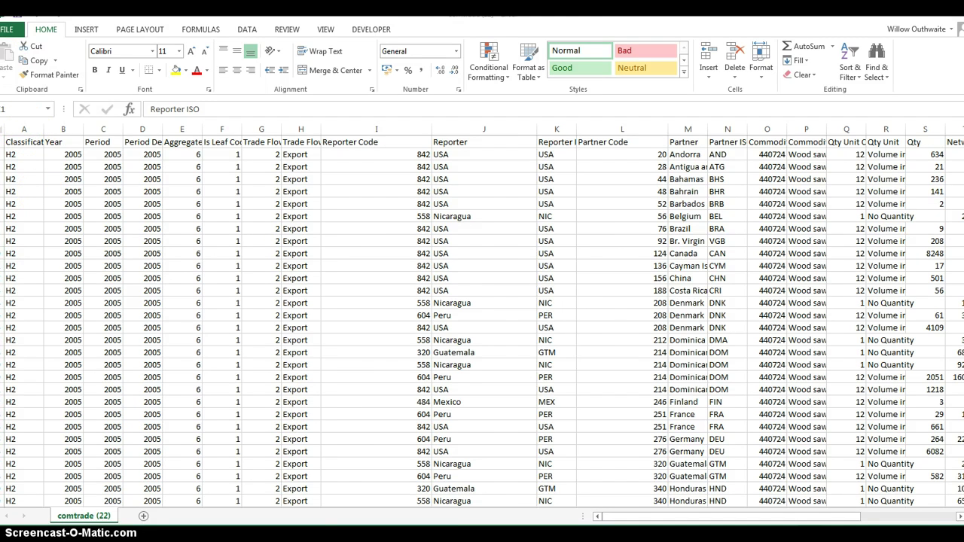
pyautogui.click(268, 491)
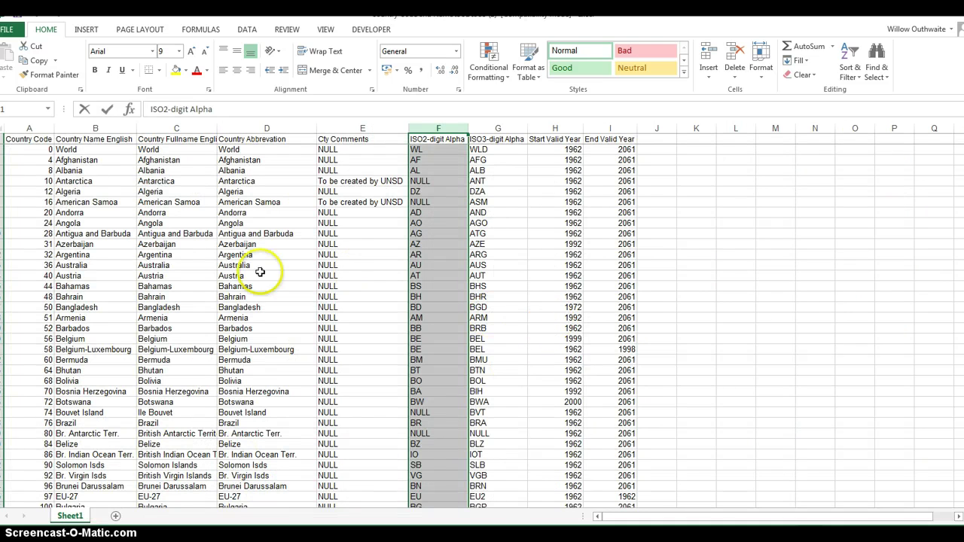
pyautogui.click(31, 126)
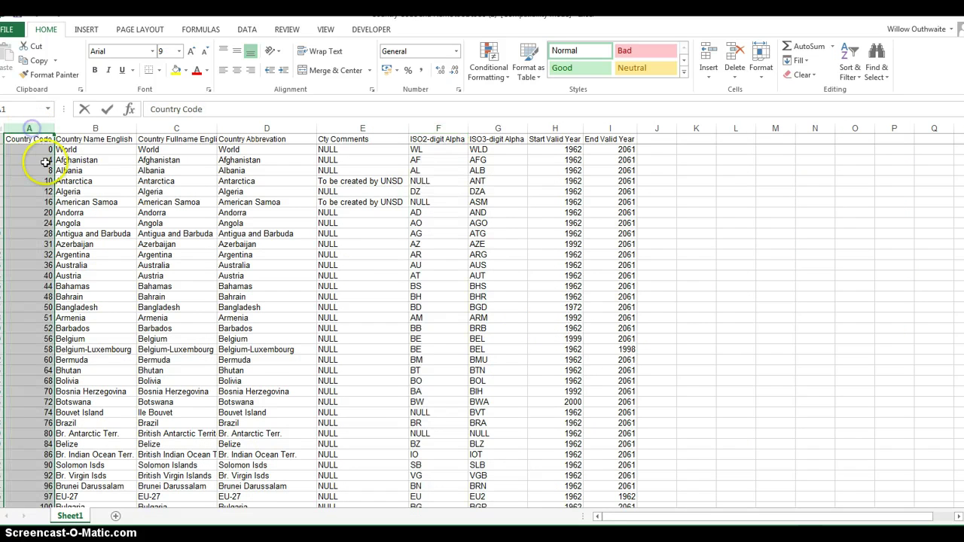
pyautogui.click(79, 170)
pyautogui.hotkey('ctrl', 'shift', 'Down')
pyautogui.click(79, 170)
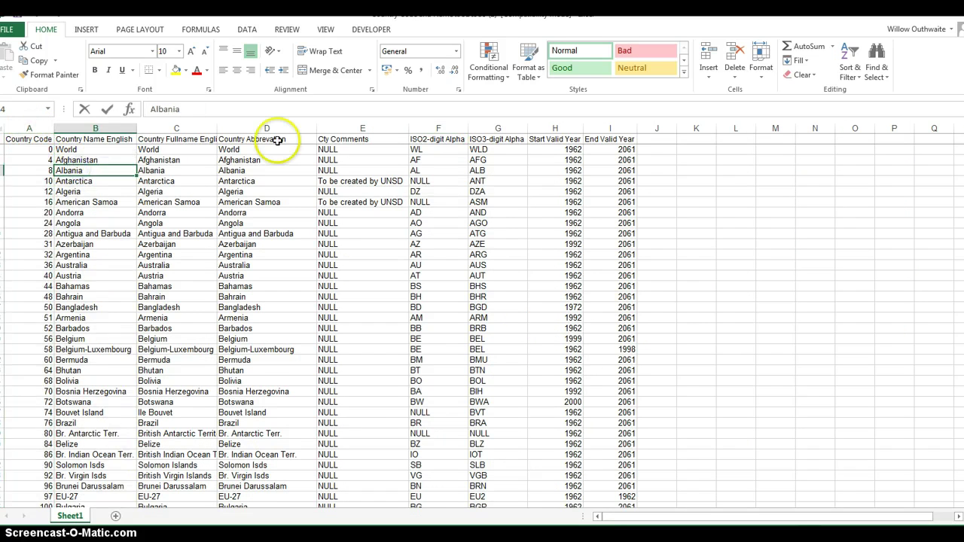
pyautogui.click(493, 150)
pyautogui.click(440, 128)
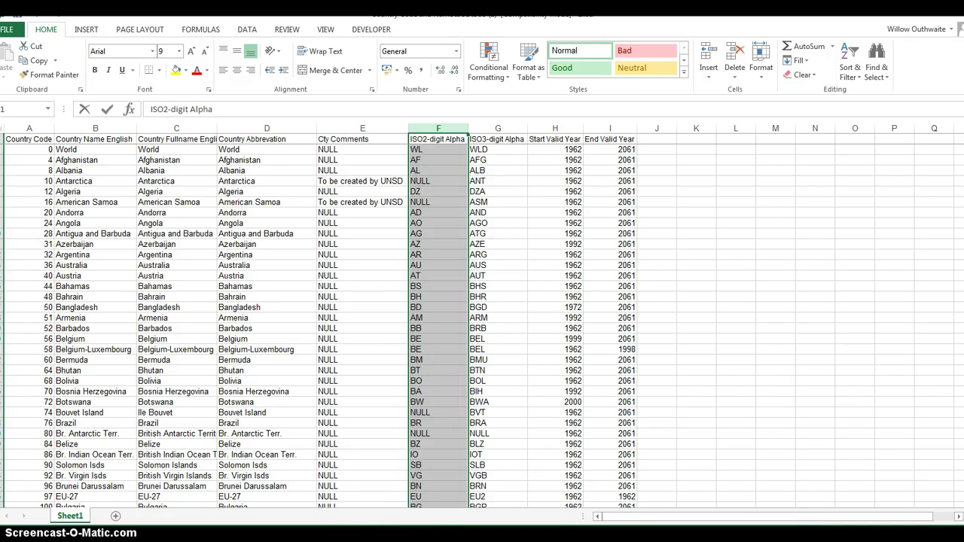
pyautogui.click(381, 475)
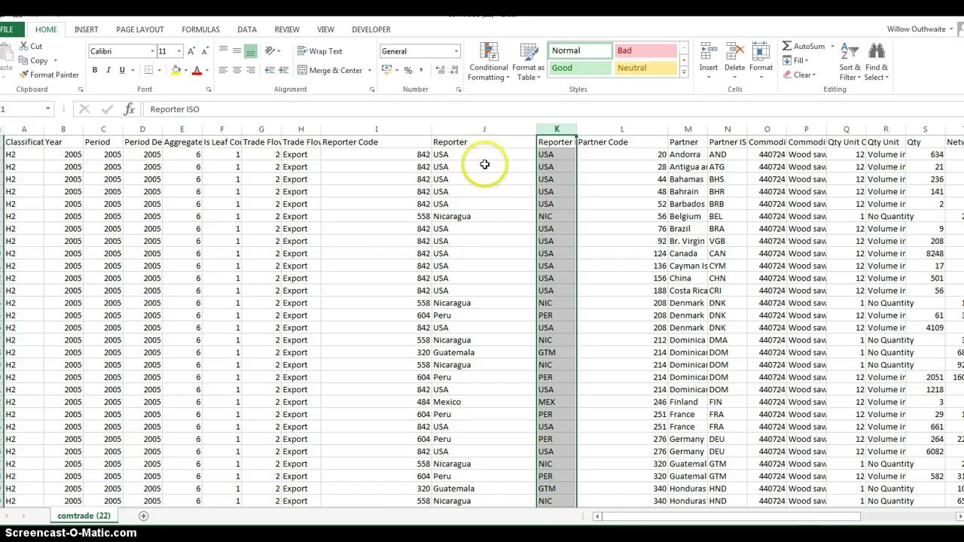
# - Move the Reporter Code column to column A with cut and Insert Cut Cells
pyautogui.click(363, 129)
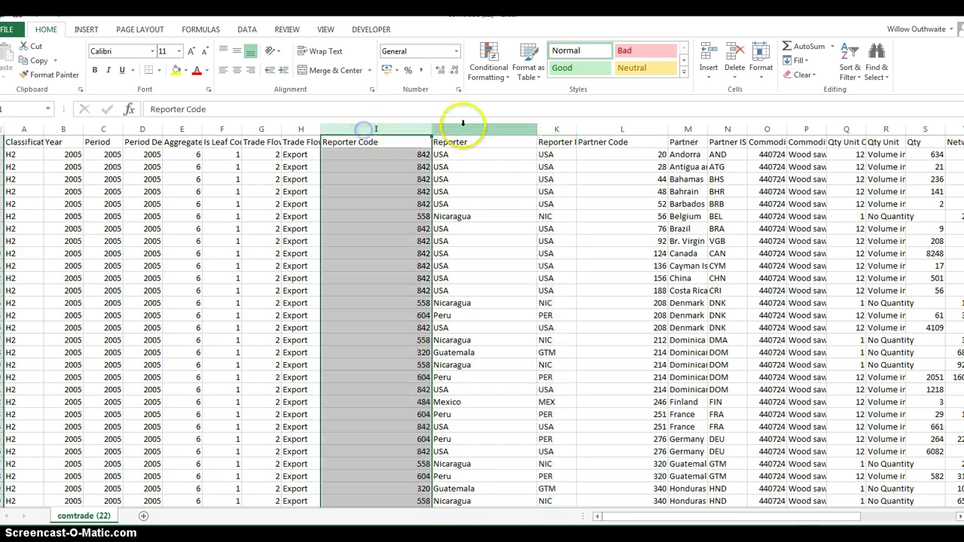
pyautogui.click(485, 128)
pyautogui.click(557, 129)
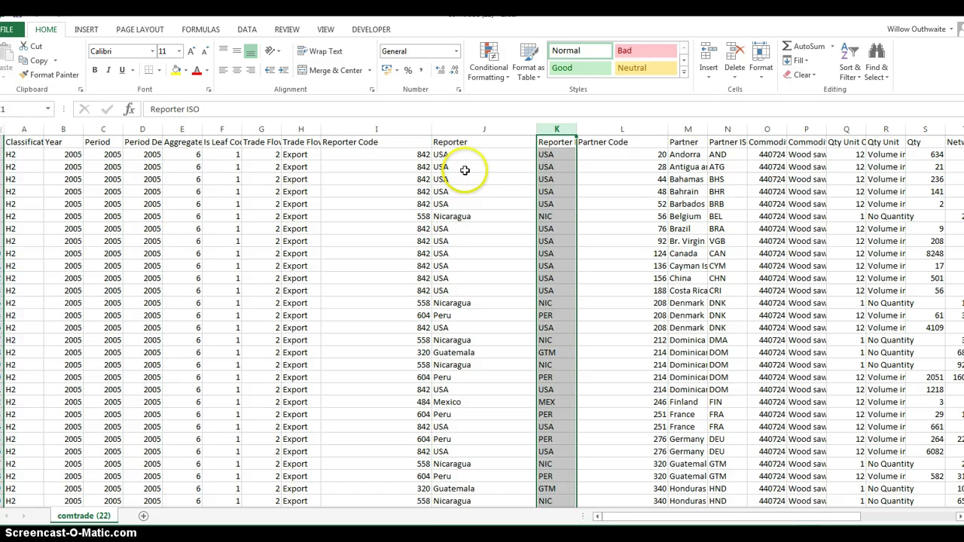
pyautogui.click(378, 129)
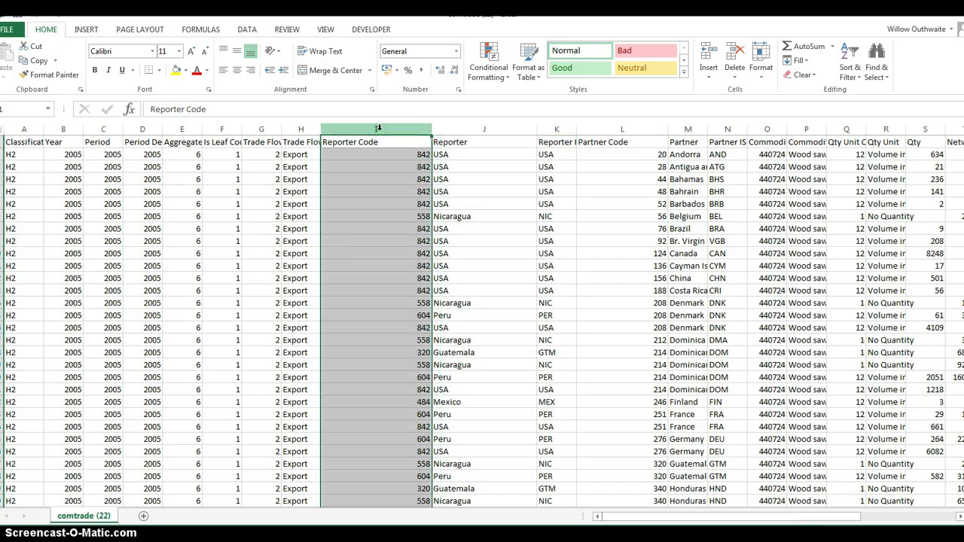
pyautogui.hotkey('ctrl', 'x')
pyautogui.click(26, 129)
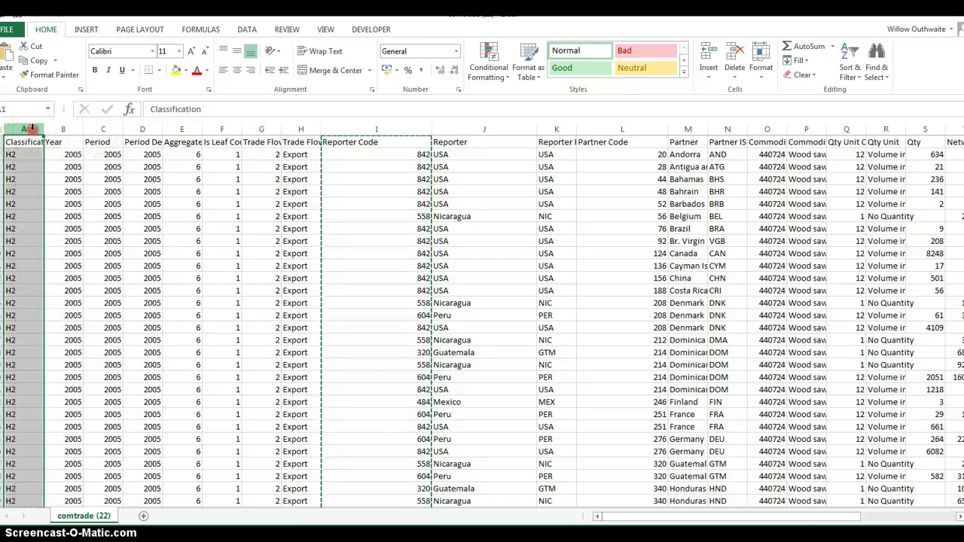
pyautogui.rightClick(34, 133)
pyautogui.click(75, 216)
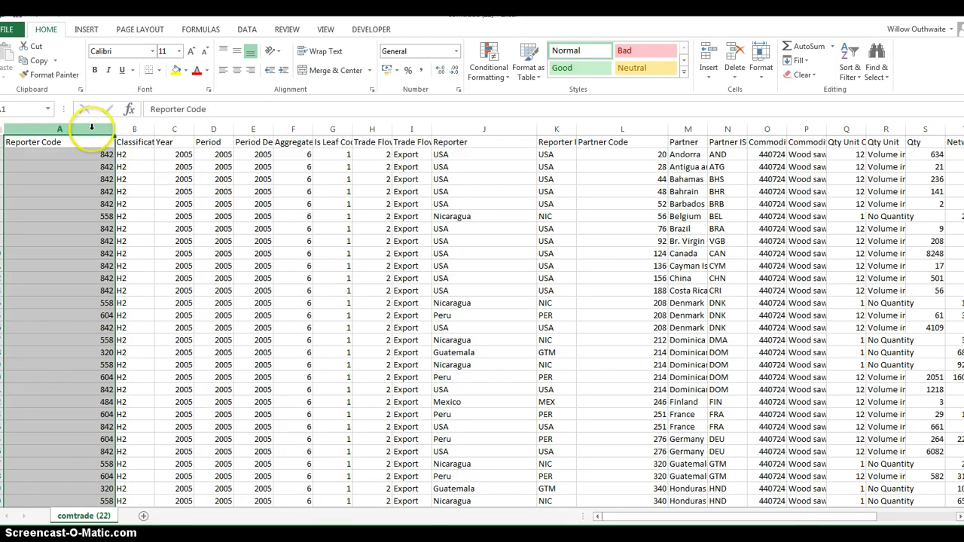
# - Sort all rows by Reporter Code smallest to largest, expanding the selection
pyautogui.click(850, 68)
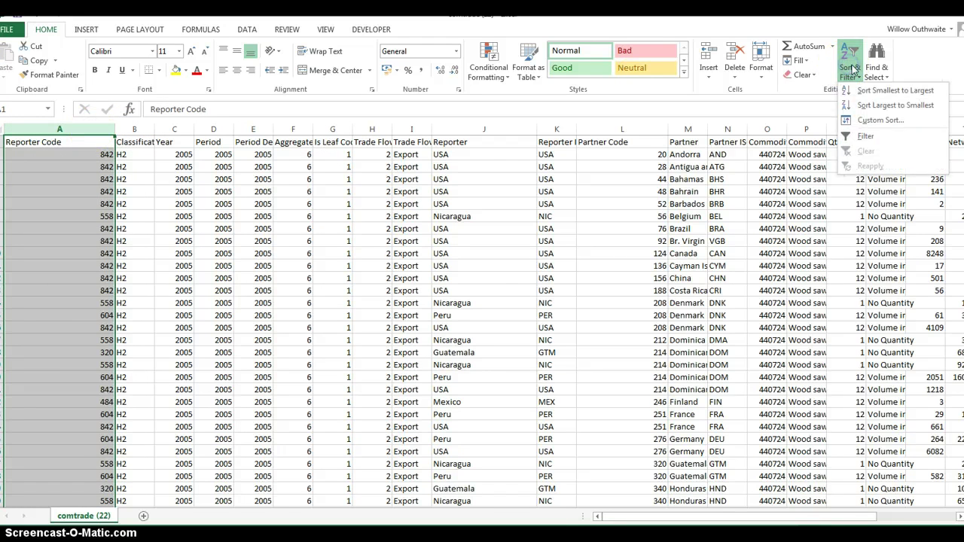
pyautogui.click(898, 90)
pyautogui.click(405, 352)
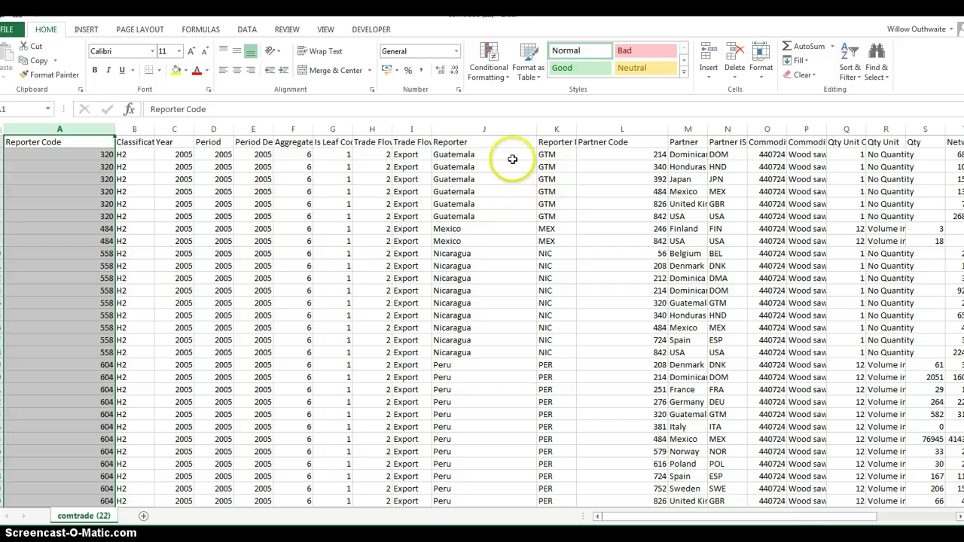
pyautogui.click(456, 127)
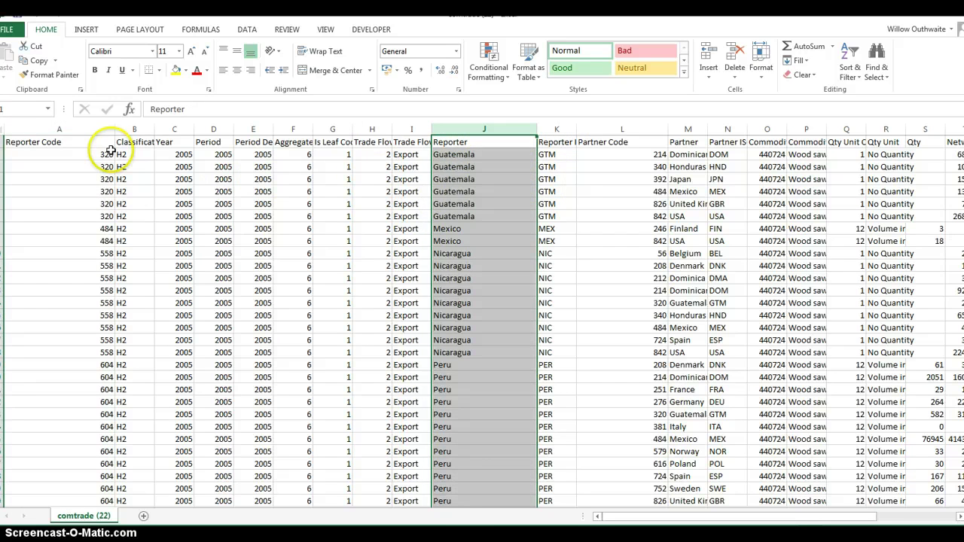
pyautogui.click(84, 141)
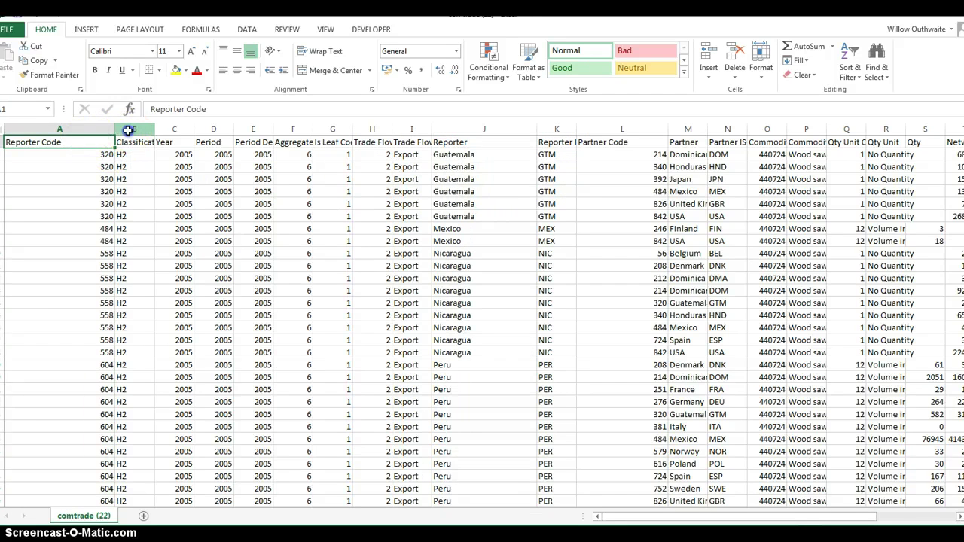
# - Insert an empty column B before the Classification column
pyautogui.click(128, 129)
pyautogui.rightClick(128, 132)
pyautogui.click(162, 215)
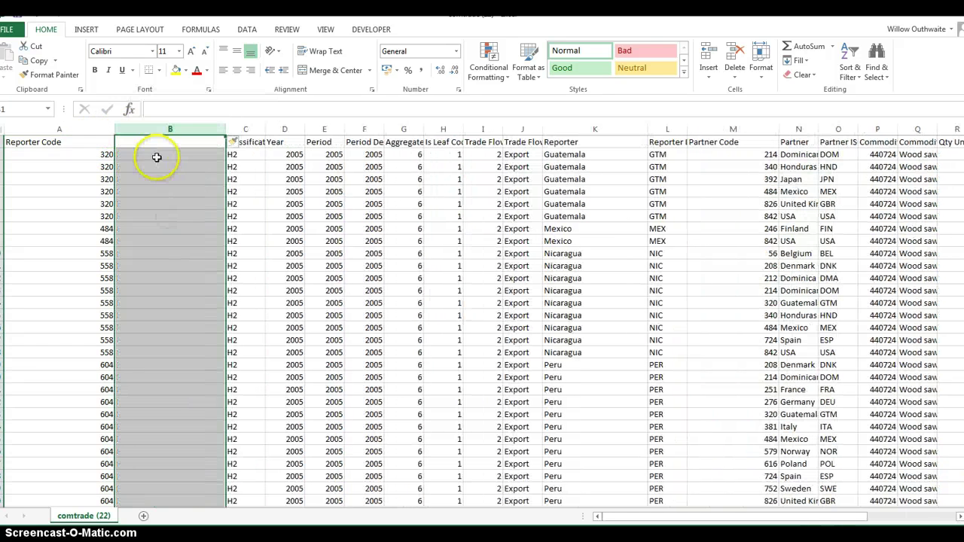
# - In B2 enter a VLOOKUP on A2 against the country code workbook's columns A:I, returning GT
pyautogui.click(156, 157)
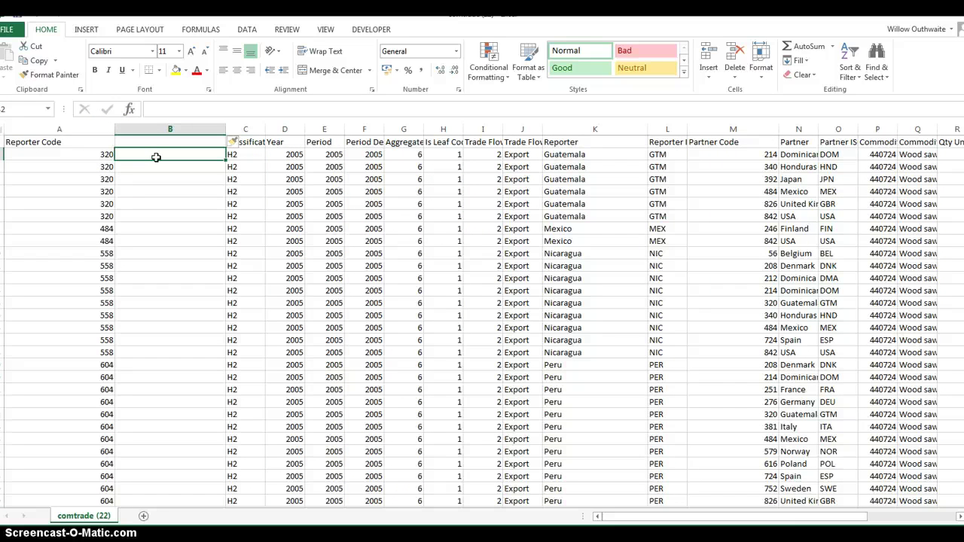
pyautogui.write('=v')
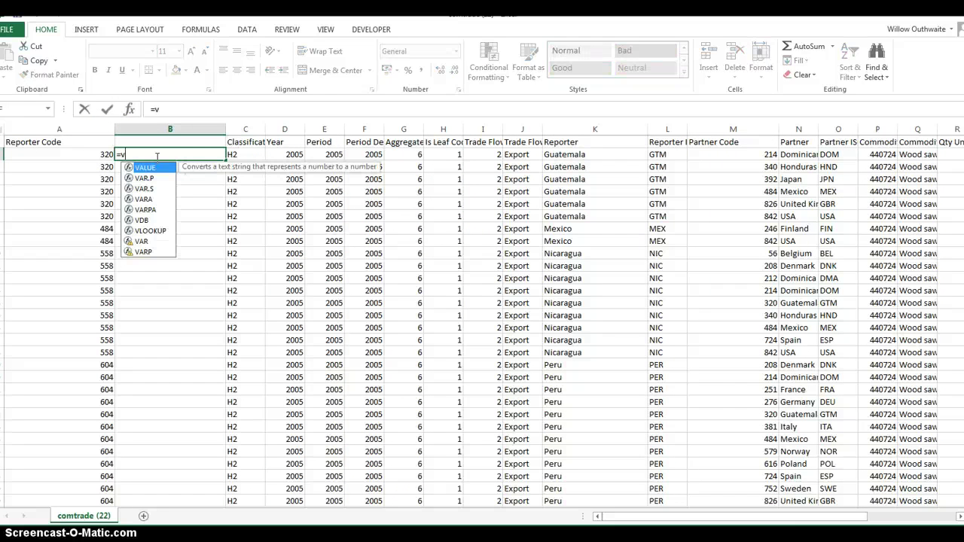
pyautogui.write('oo')
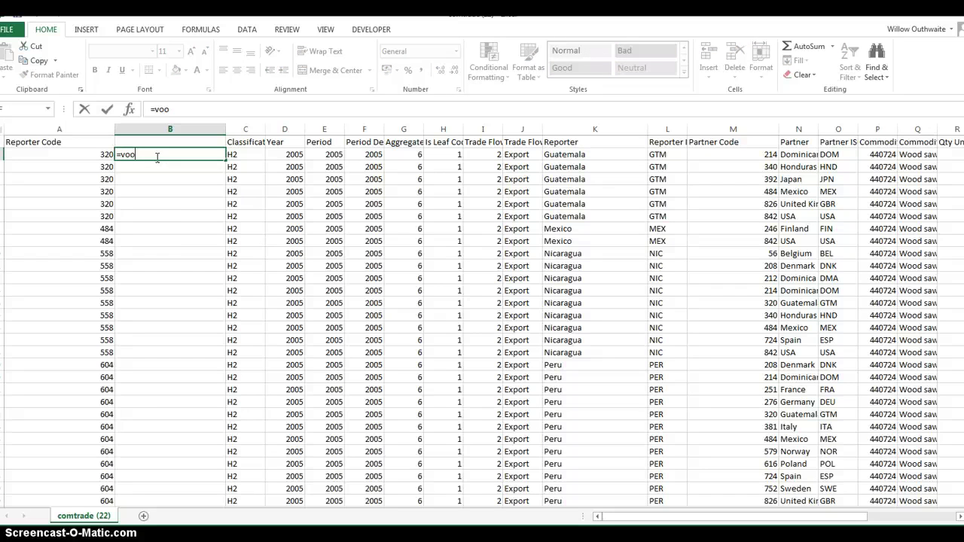
pyautogui.press('BackSpace')
pyautogui.write('look')
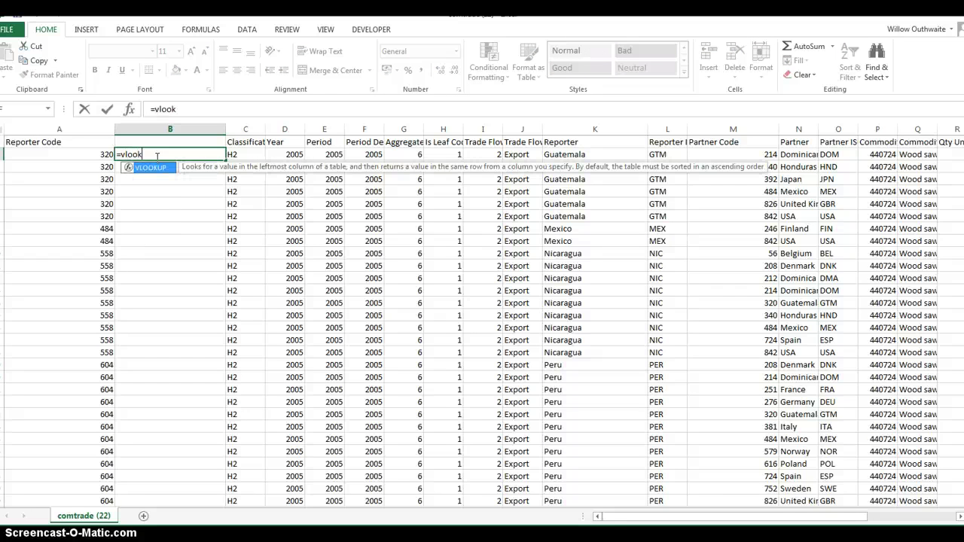
pyautogui.write('up(')
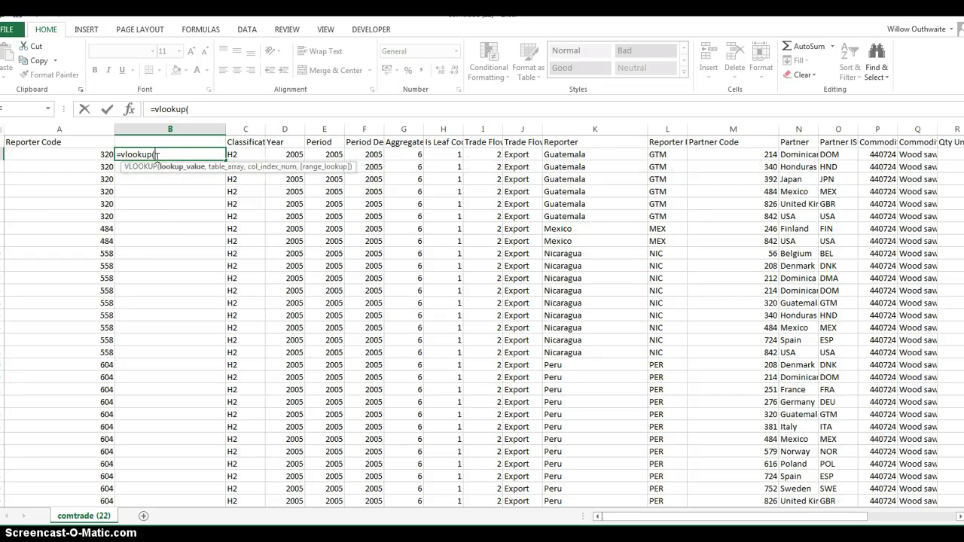
pyautogui.click(92, 155)
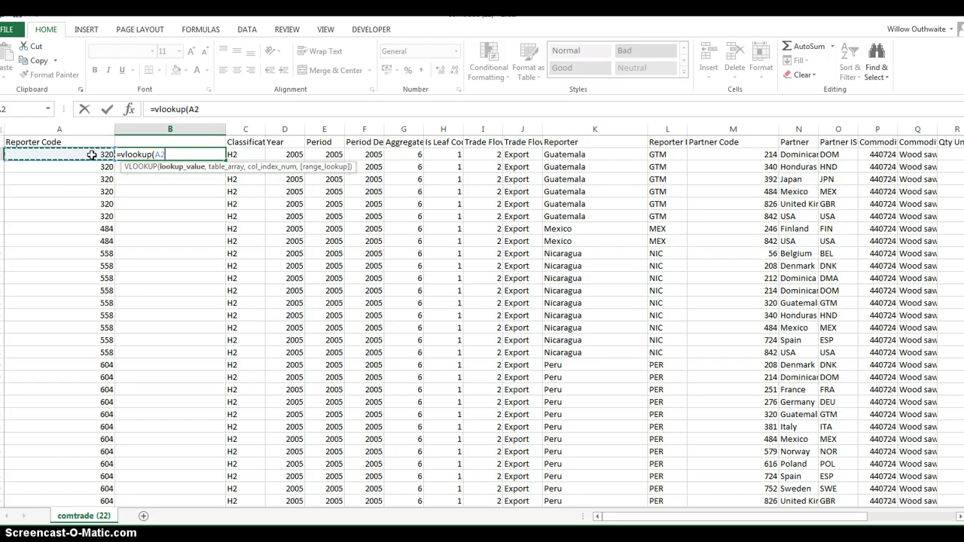
pyautogui.write(',')
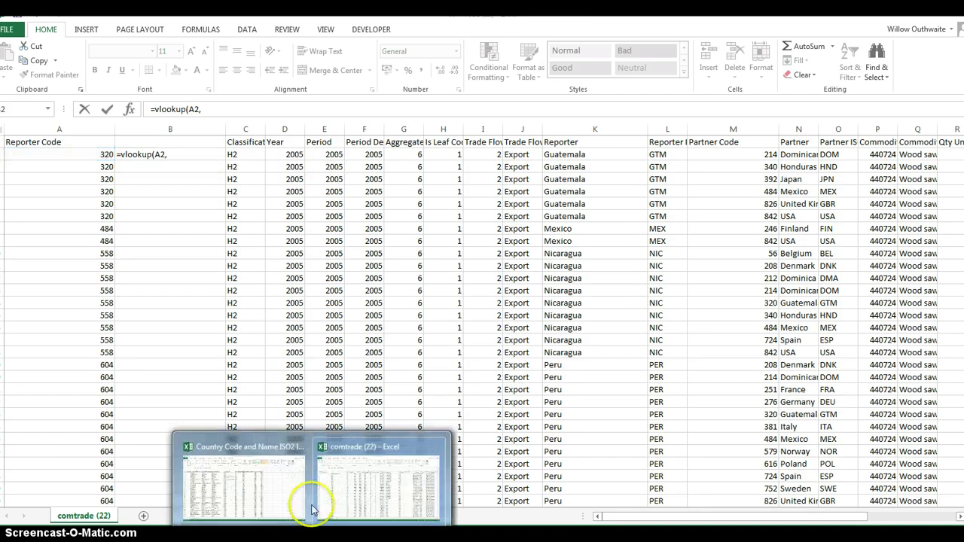
pyautogui.click(248, 504)
pyautogui.moveTo(30, 127); pyautogui.dragTo(635, 125)
pyautogui.click(475, 107)
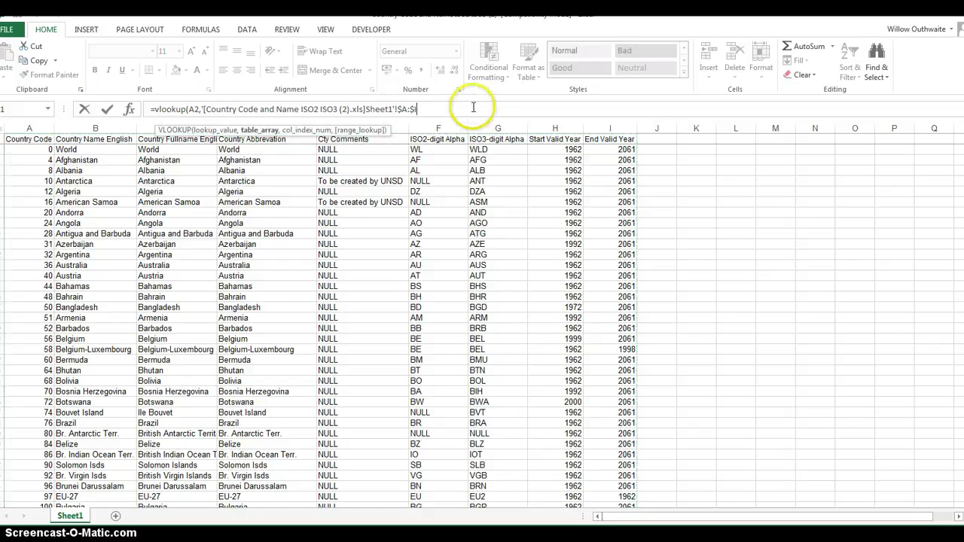
pyautogui.write(',6')
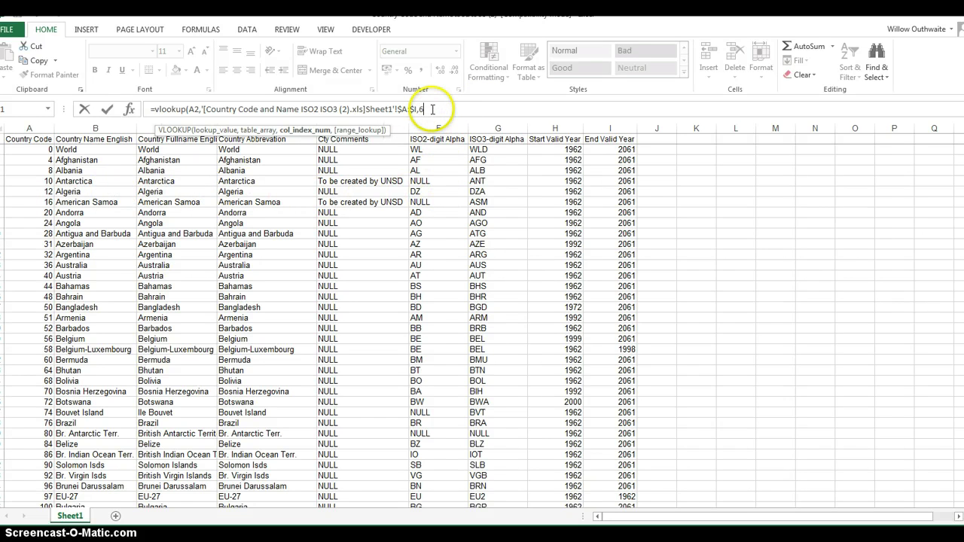
pyautogui.write(',fals')
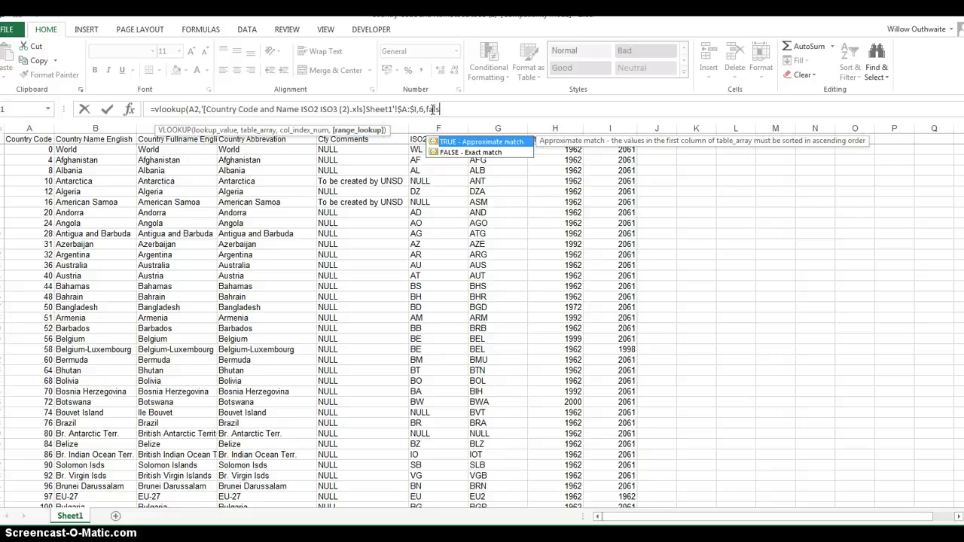
pyautogui.write('e)')
pyautogui.press('Return')
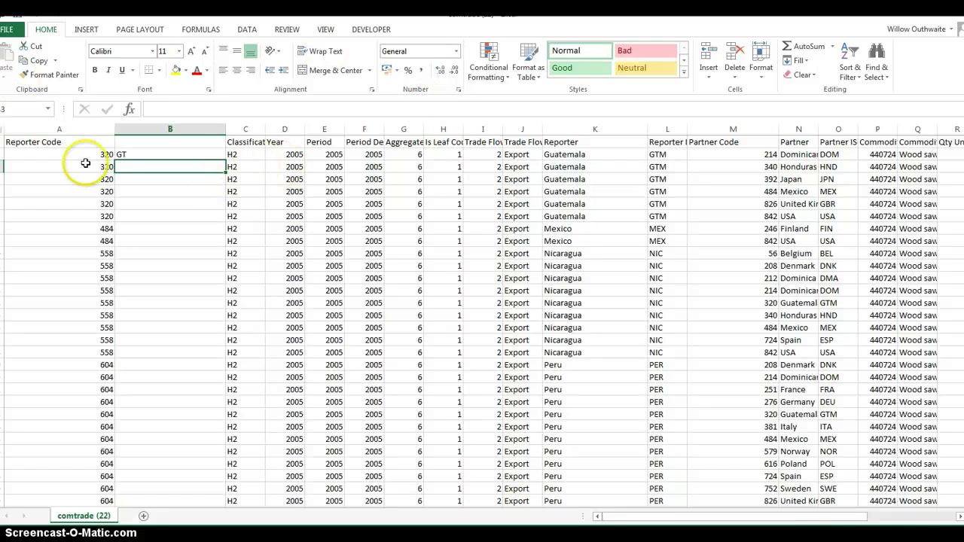
# - Fill B2's VLOOKUP down to the last row, showing GT, MX, NI, PE and US
pyautogui.click(156, 156)
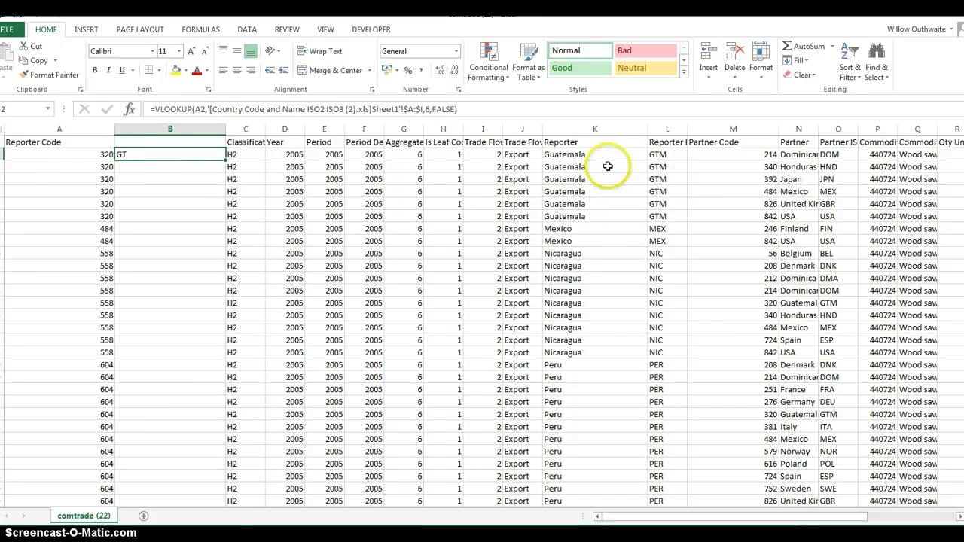
pyautogui.click(574, 155)
pyautogui.click(198, 155)
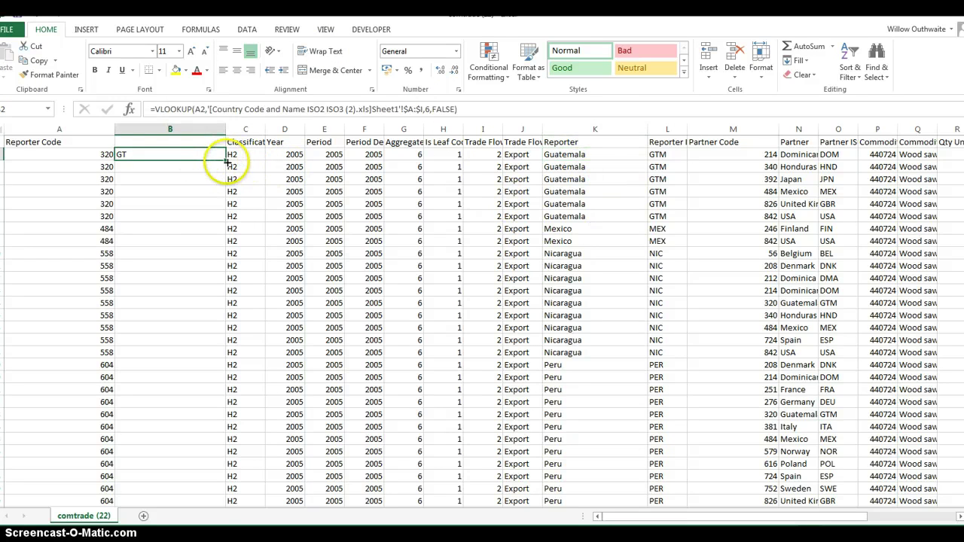
pyautogui.moveTo(226, 160); pyautogui.dragTo(210, 494)
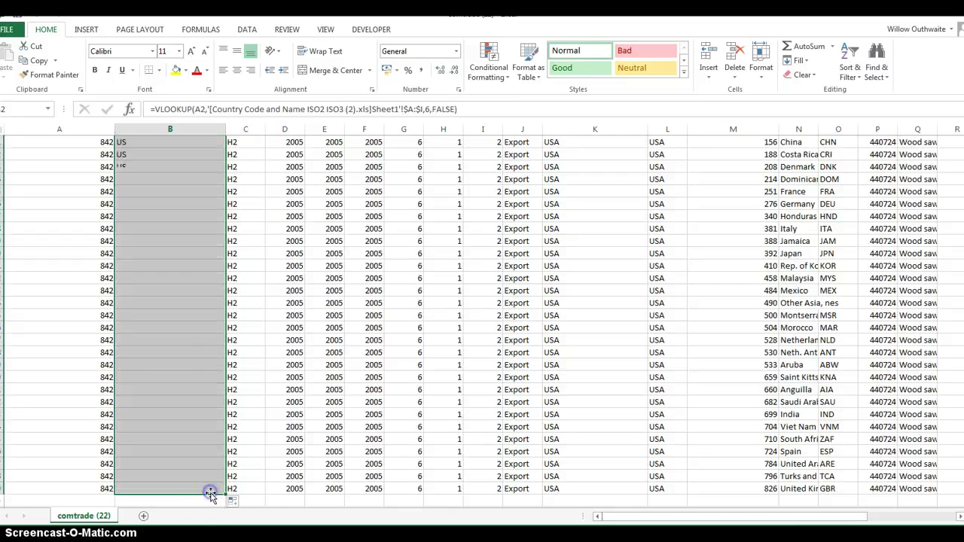
pyautogui.scroll(9, 293, 398)
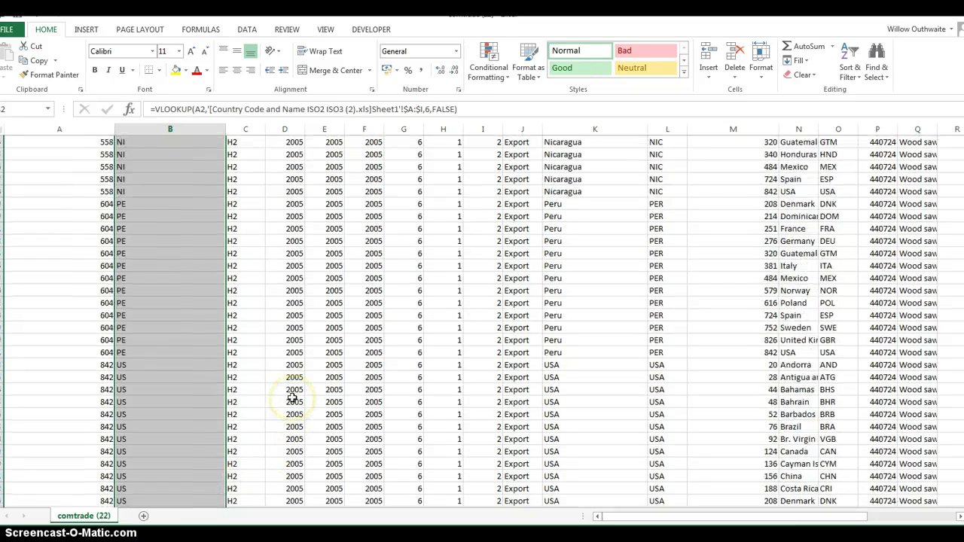
pyautogui.scroll(5, 292, 398)
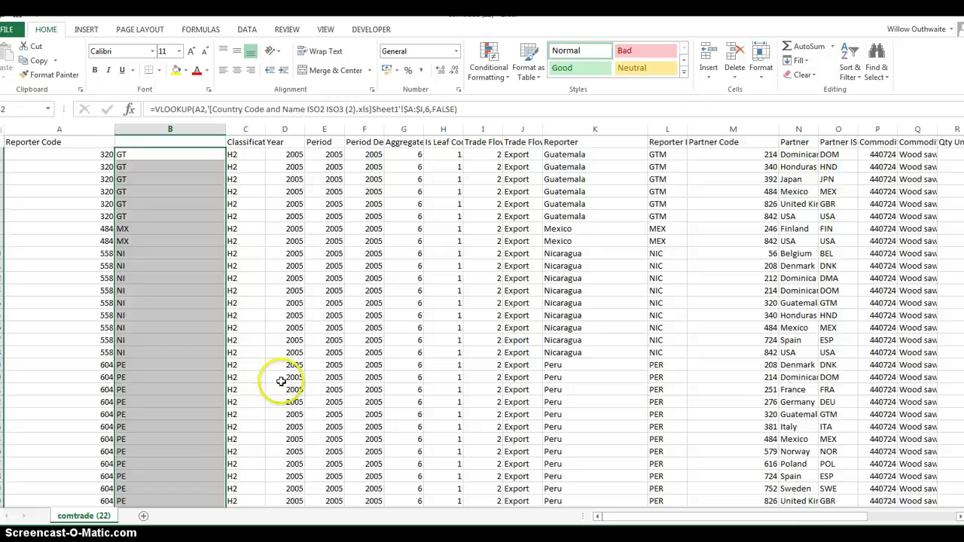
pyautogui.scroll(-2, 249, 361)
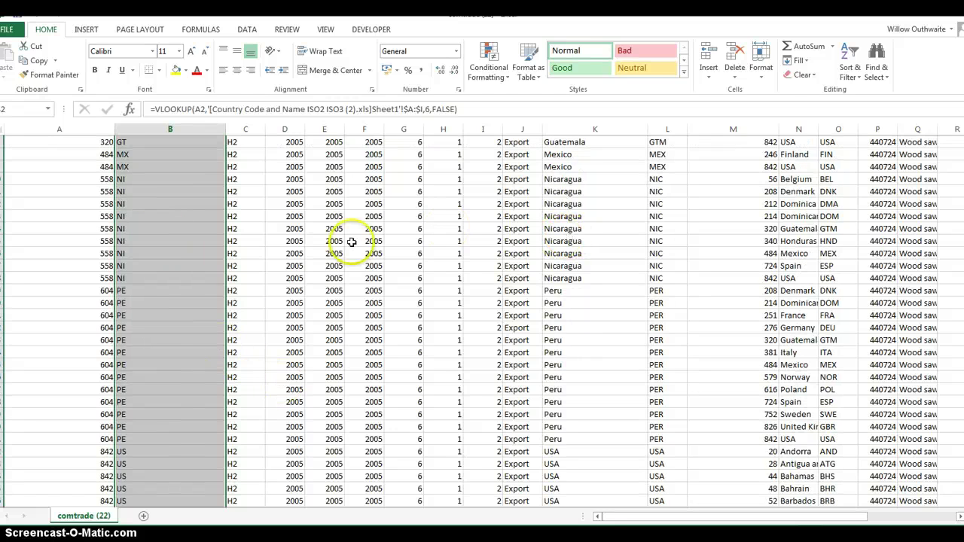
pyautogui.scroll(-1, 262, 392)
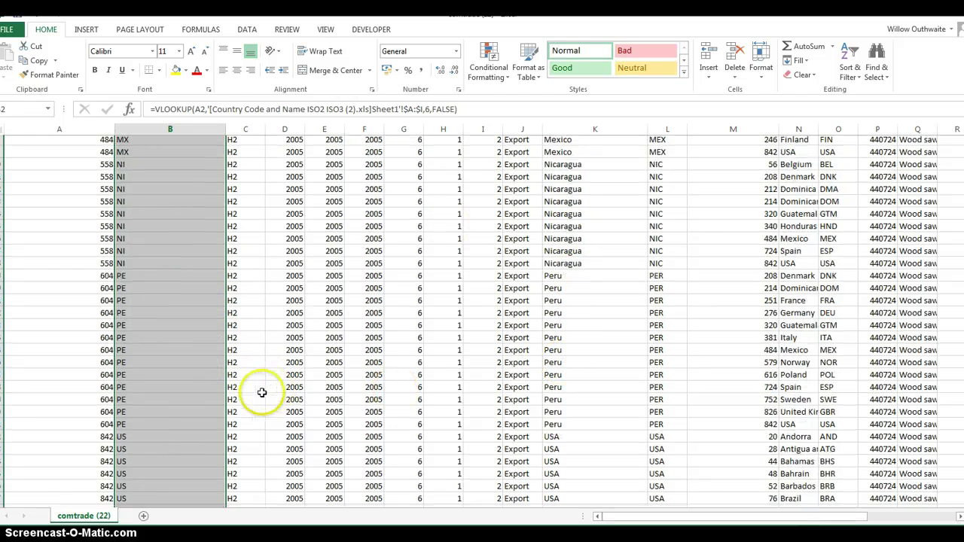
pyautogui.scroll(-6, 262, 393)
# - Enter the header 'Reporter 2 letter code' in B1
pyautogui.scroll(8, 226, 317)
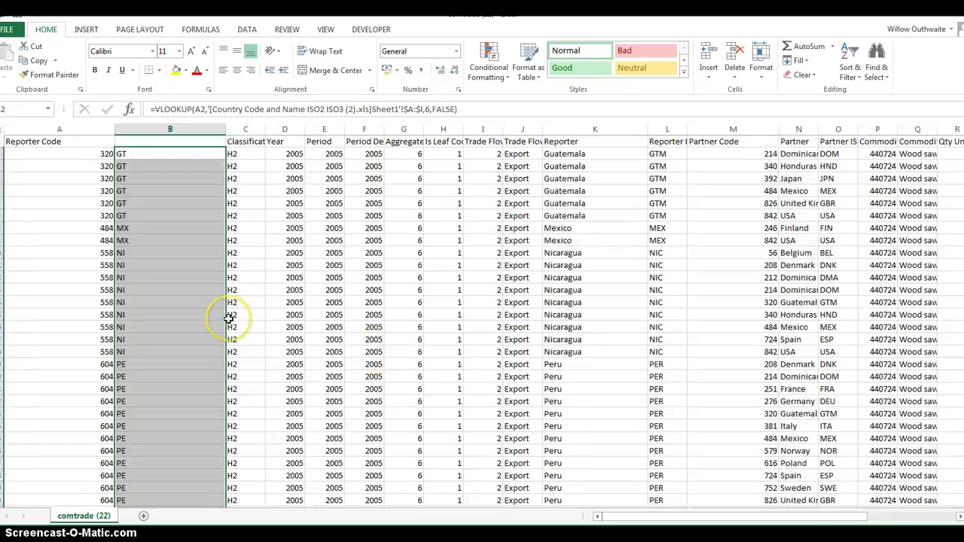
pyautogui.click(154, 143)
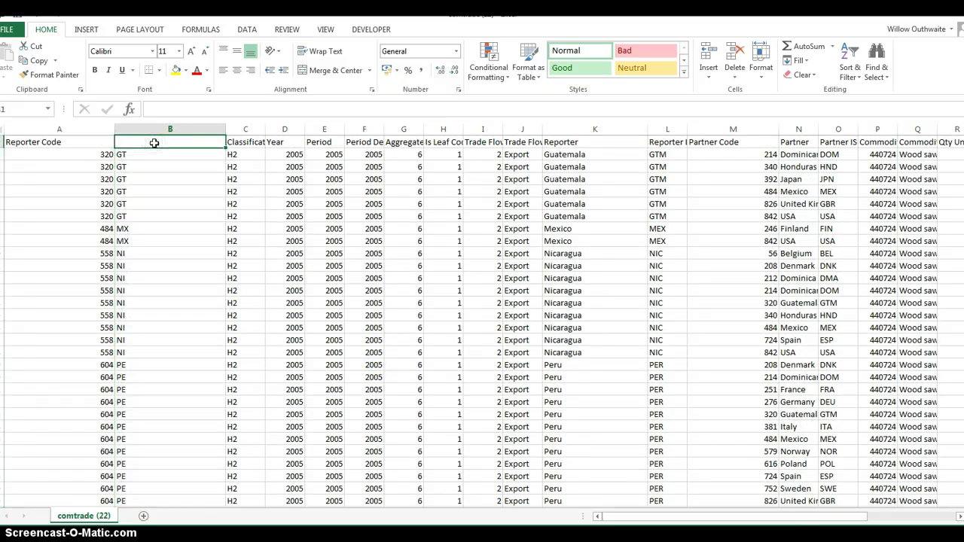
pyautogui.write('Reporter 2 letter code')
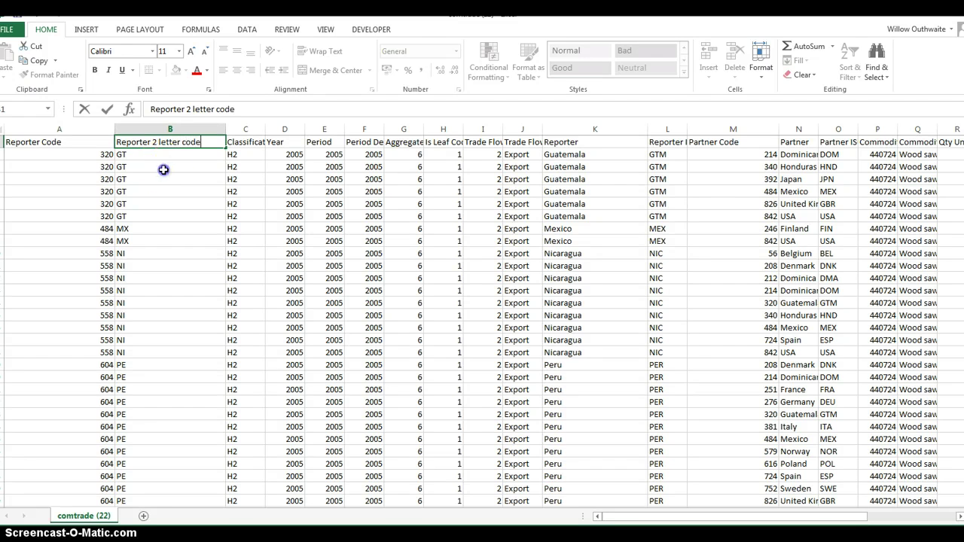
pyautogui.click(164, 170)
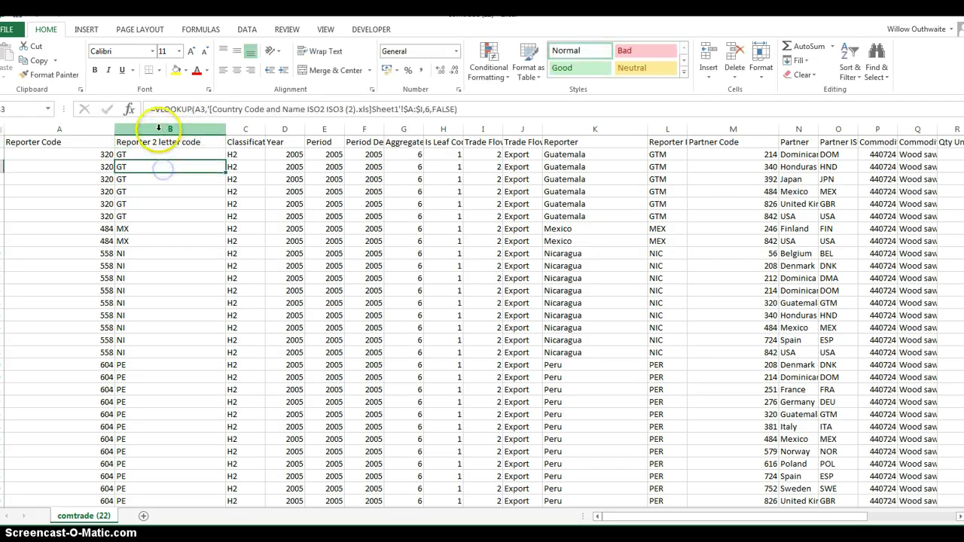
# - Paste column B over itself as values so the codes are no longer formulas
pyautogui.click(157, 128)
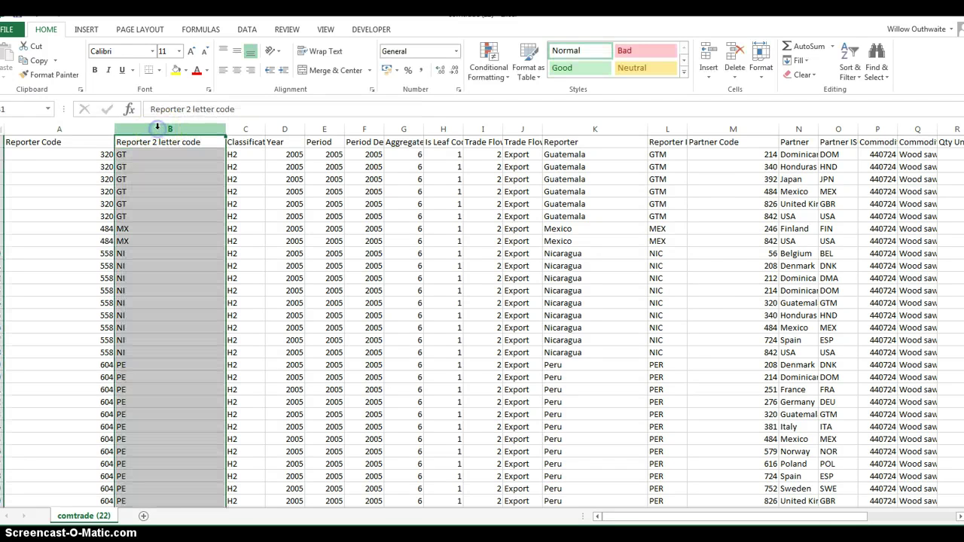
pyautogui.click(6, 72)
pyautogui.click(5, 158)
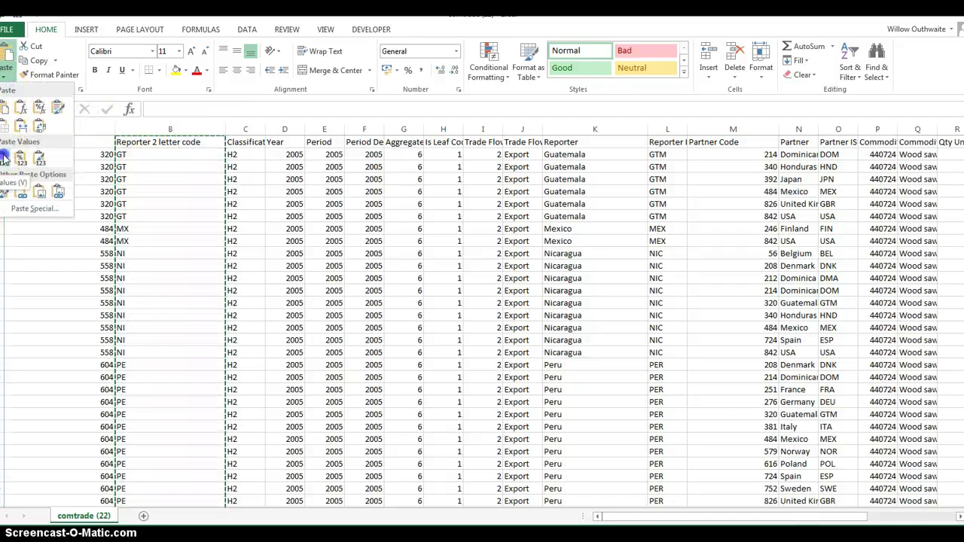
pyautogui.click(148, 192)
pyautogui.click(154, 253)
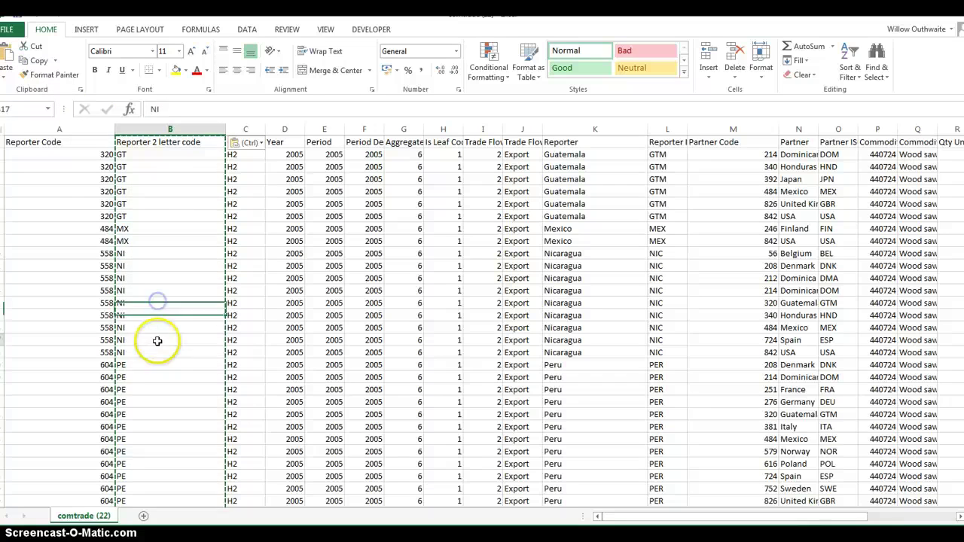
pyautogui.click(159, 390)
pyautogui.click(155, 217)
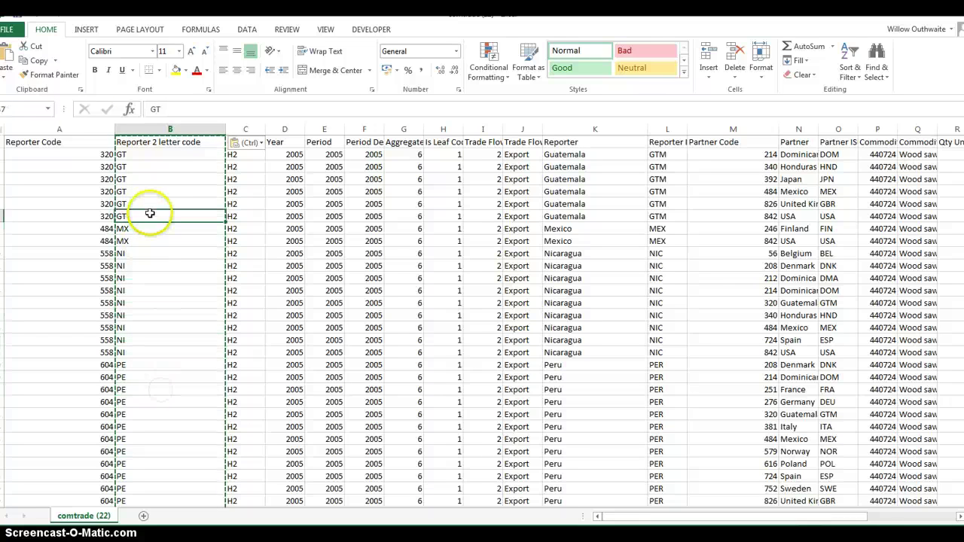
pyautogui.click(155, 129)
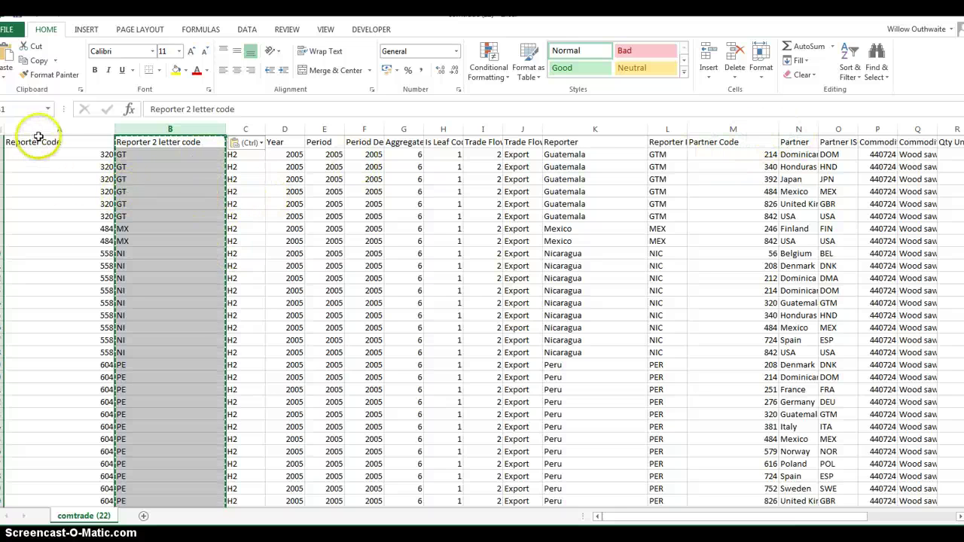
pyautogui.click(166, 173)
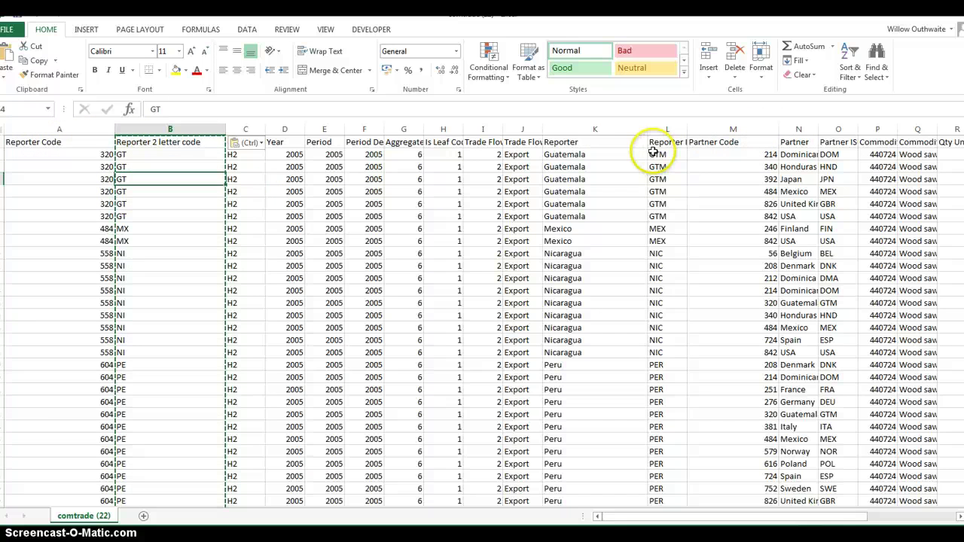
# - Bring Partner Code to the front and insert an empty column B after it
pyautogui.click(743, 125)
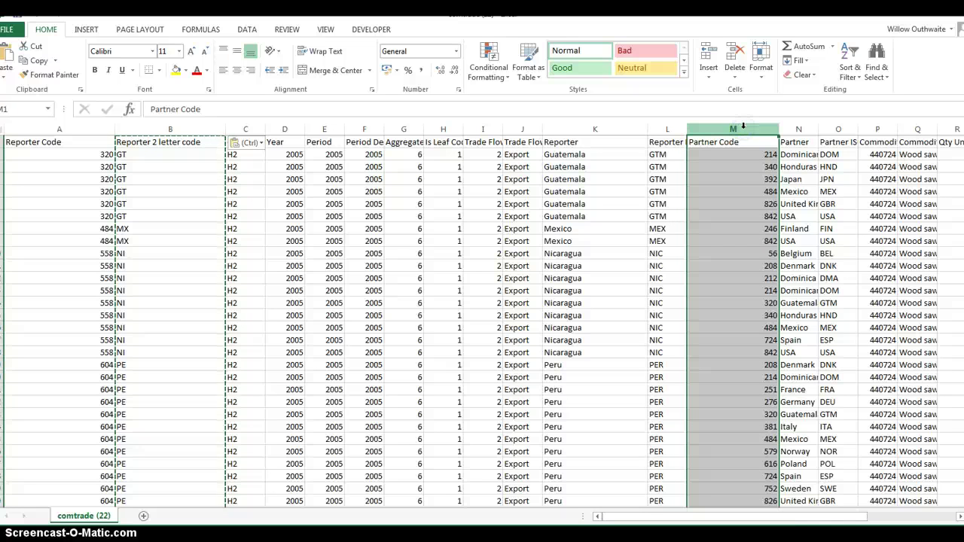
pyautogui.hotkey('ctrl', 'c')
pyautogui.click(49, 128)
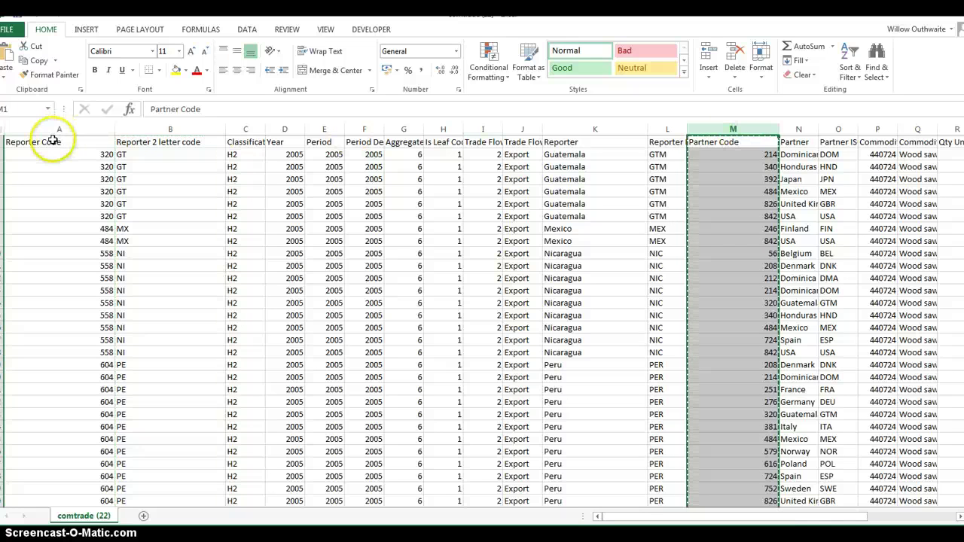
pyautogui.rightClick(49, 128)
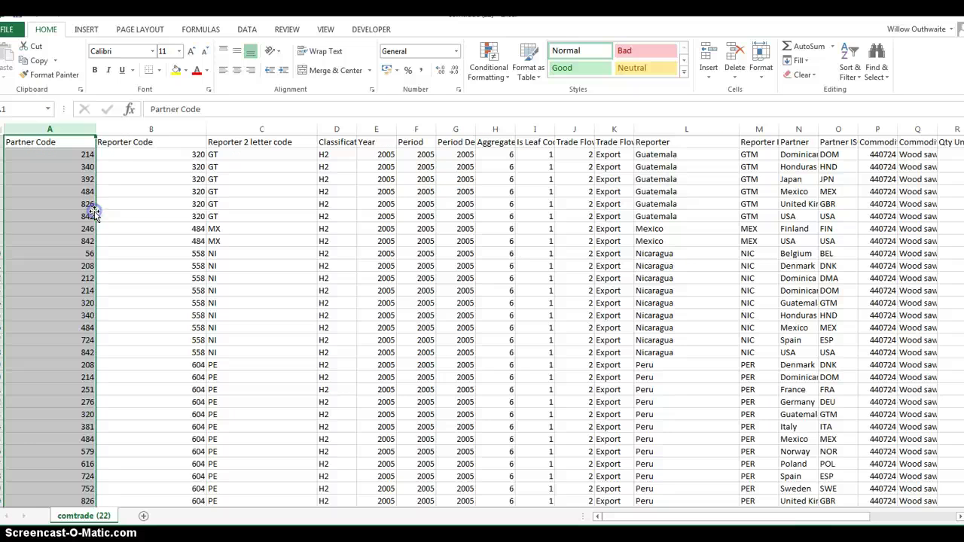
pyautogui.rightClick(118, 128)
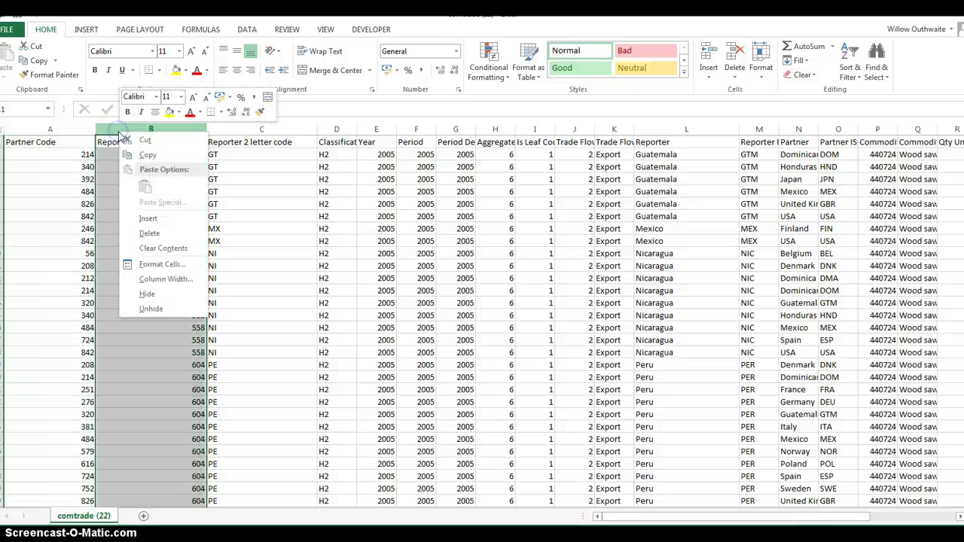
pyautogui.click(155, 217)
# - Sort rows by Partner Code smallest to largest, starting from 20
pyautogui.click(61, 128)
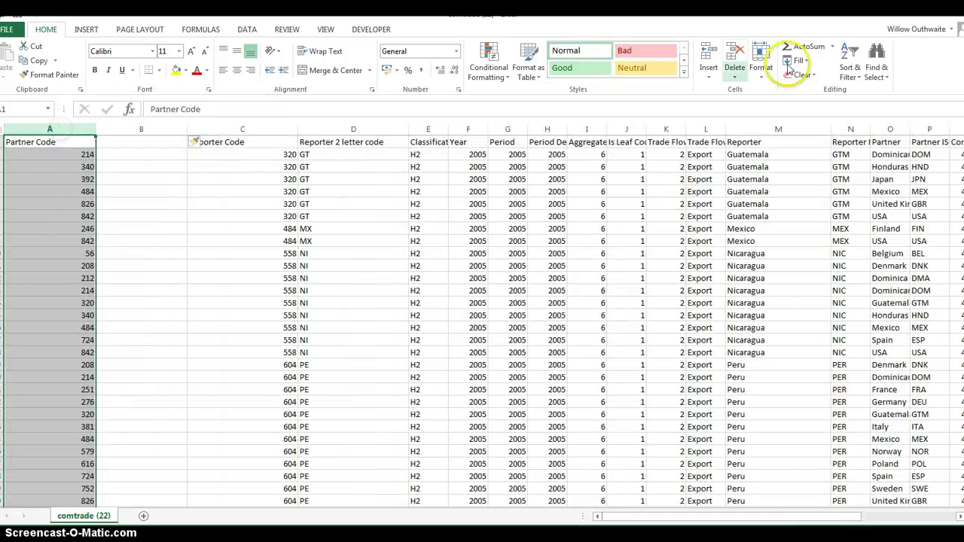
pyautogui.click(851, 72)
pyautogui.click(874, 91)
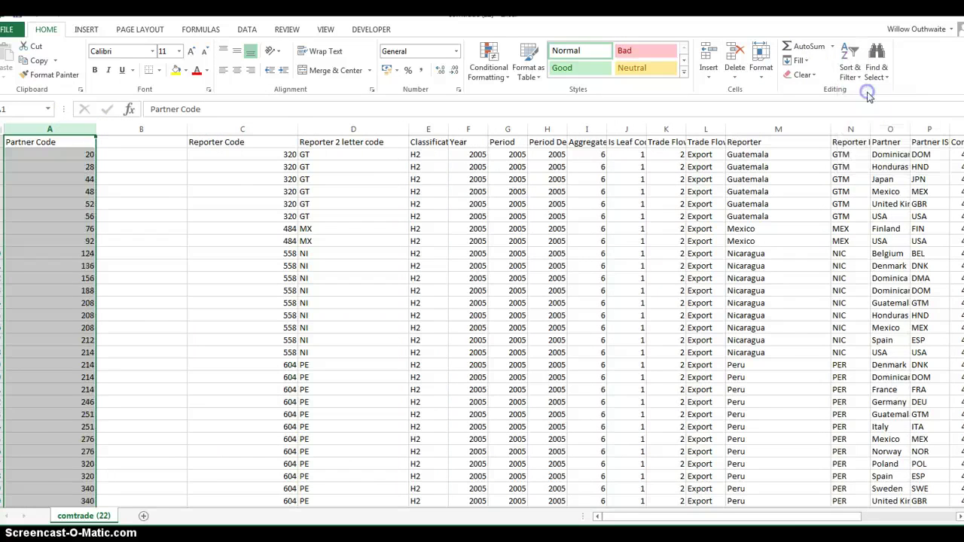
pyautogui.click(143, 143)
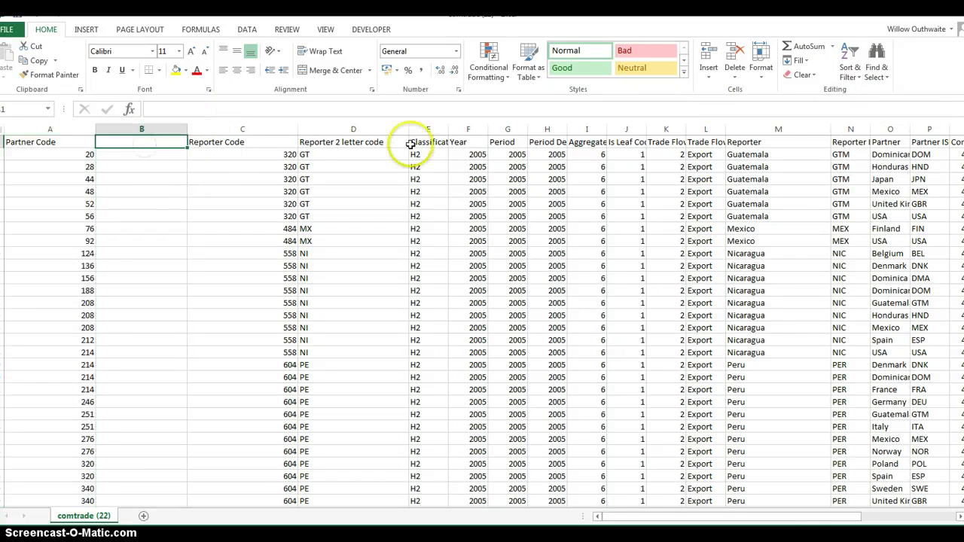
pyautogui.click(142, 154)
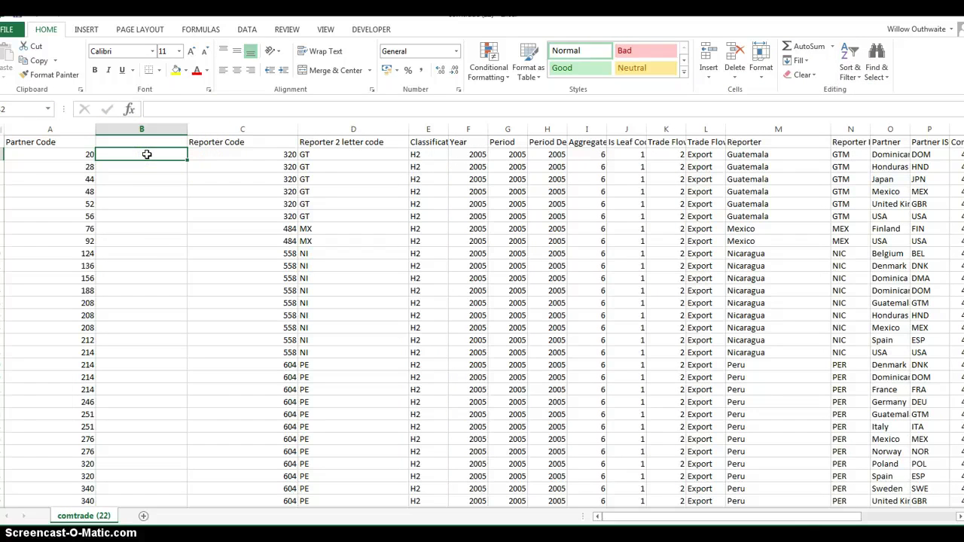
# - Start a VLOOKUP in B2 using partner code A2 as the lookup value
pyautogui.write('=vl')
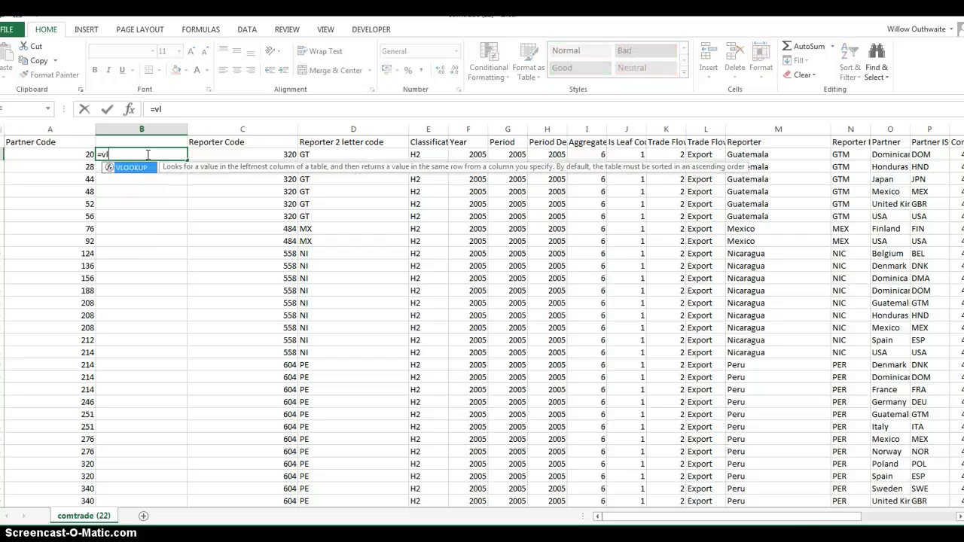
pyautogui.press('BackSpace')
pyautogui.write('ook')
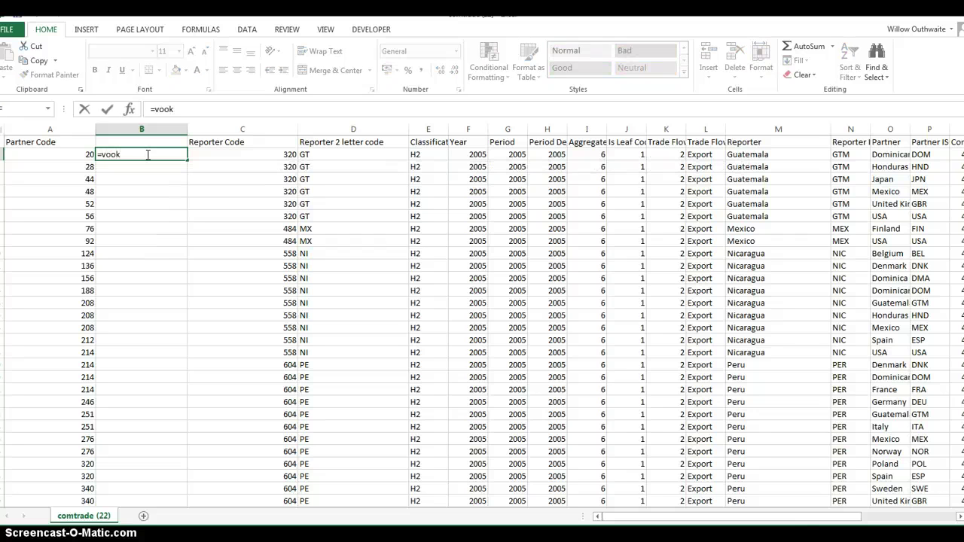
pyautogui.press('BackSpace')
pyautogui.press('BackSpace')
pyautogui.write('l')
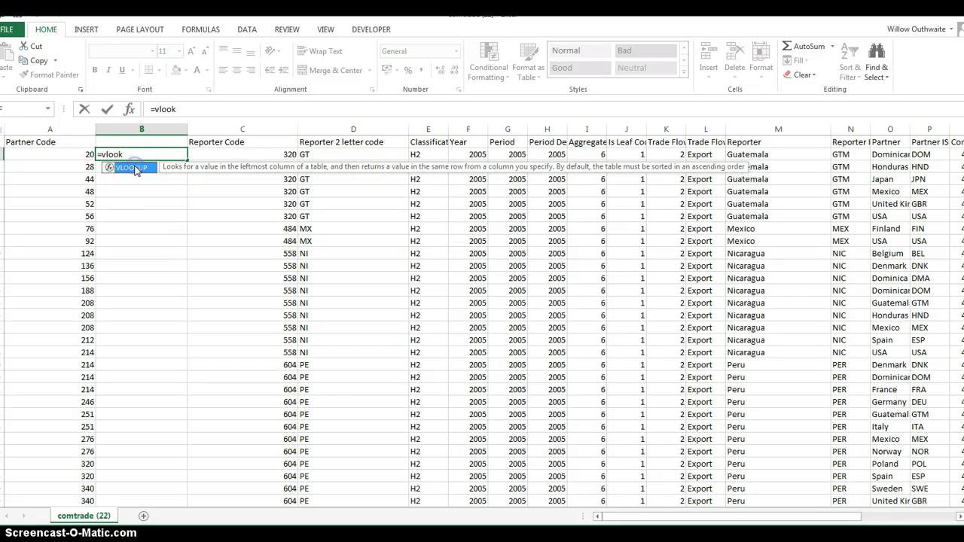
pyautogui.write('ook')
pyautogui.doubleClick(142, 168)
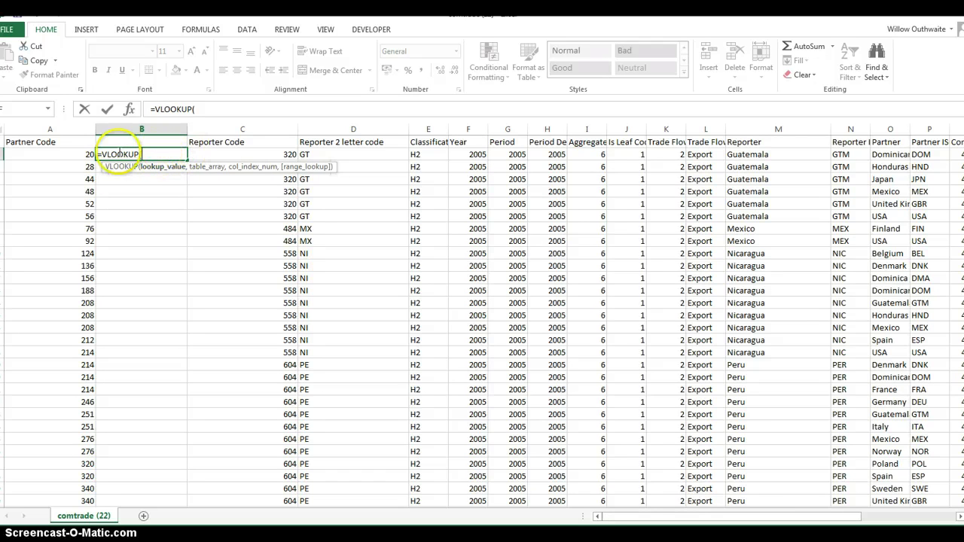
pyautogui.click(57, 156)
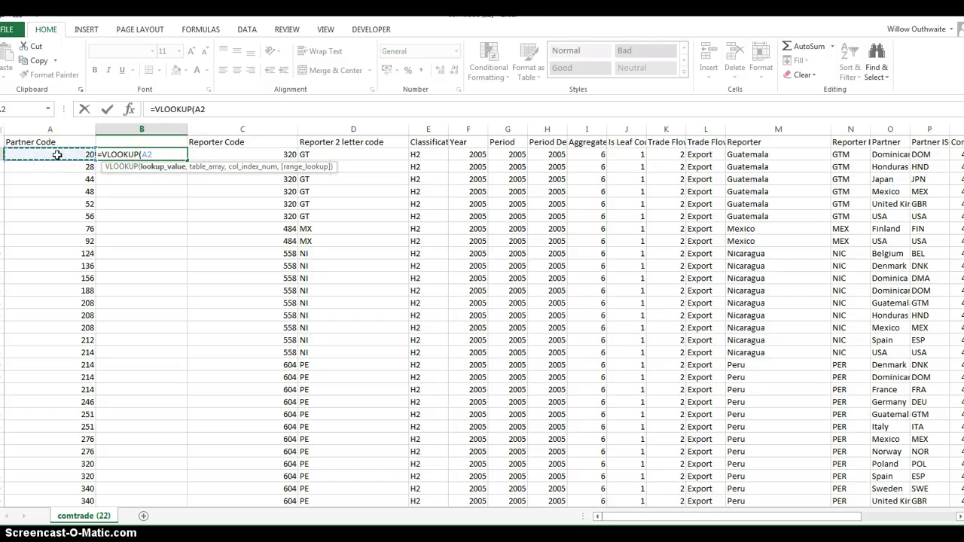
pyautogui.write(',')
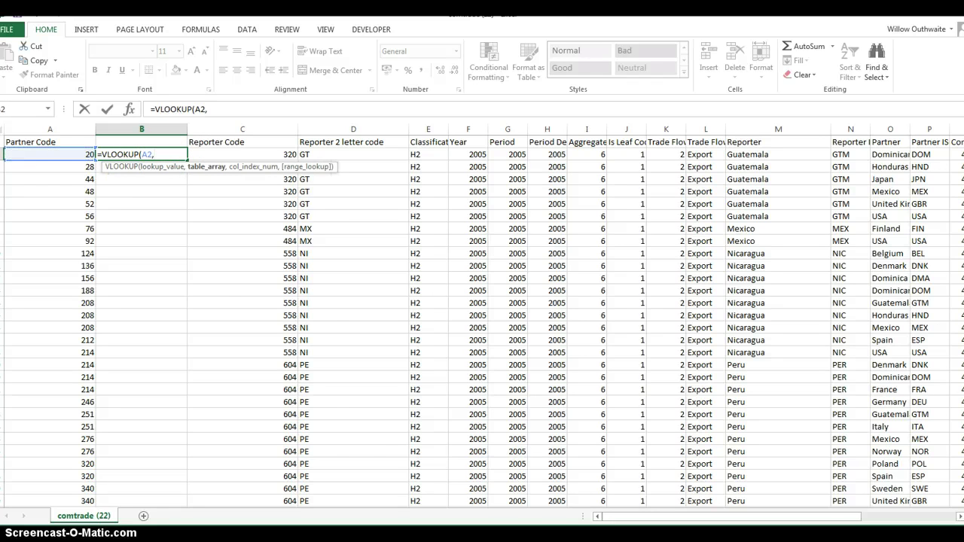
# - Point the lookup at the country code workbook's columns and return column 6, giving AD
pyautogui.moveTo(356, 503)
pyautogui.click(243, 482)
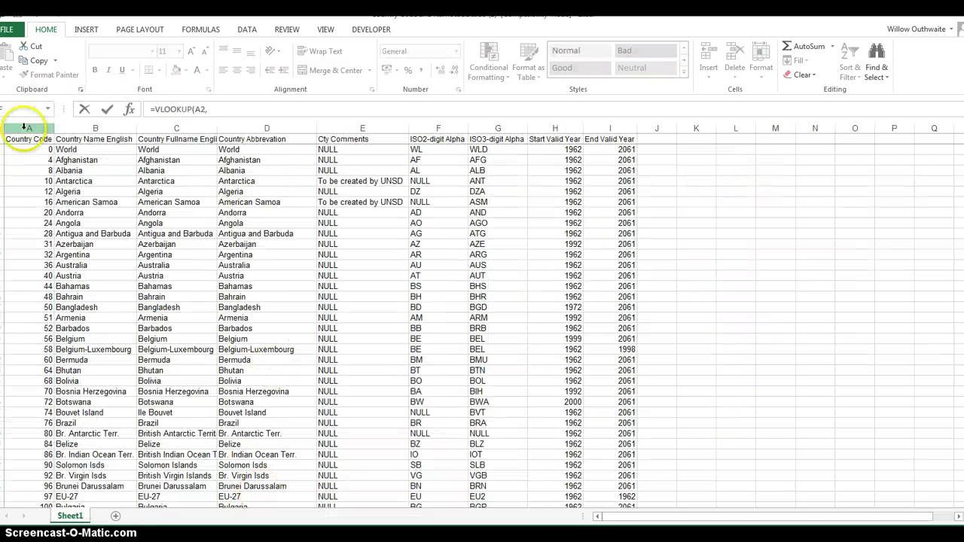
pyautogui.moveTo(26, 129); pyautogui.dragTo(620, 128)
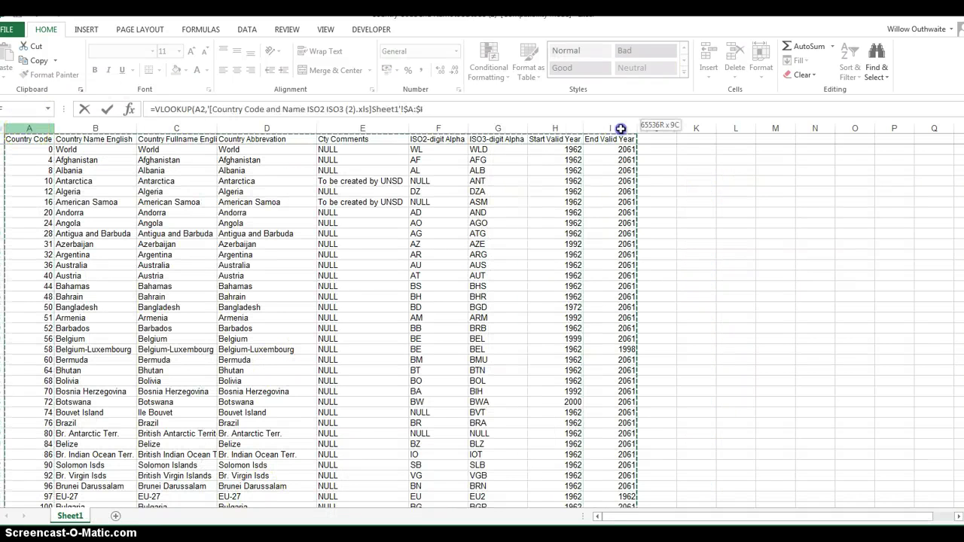
pyautogui.click(461, 110)
pyautogui.write(',6')
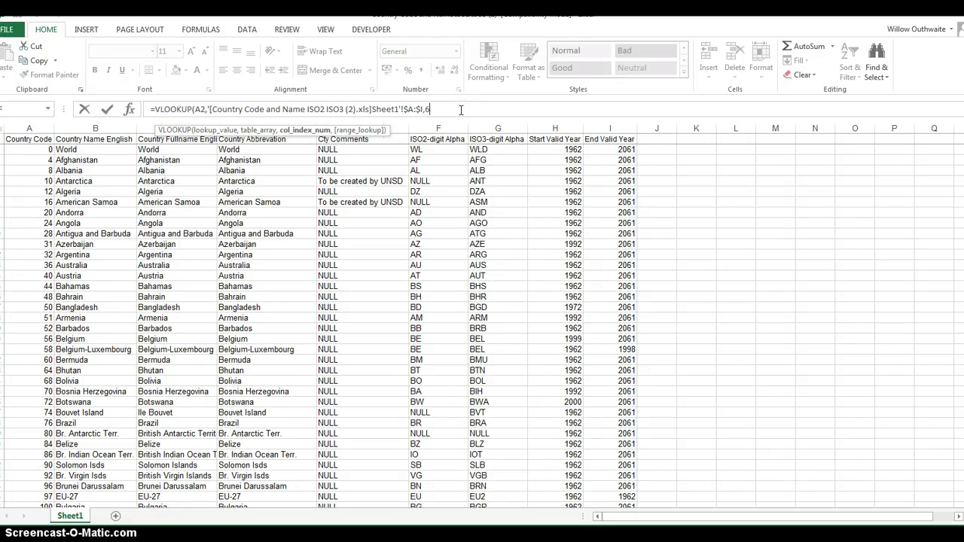
pyautogui.write(',false')
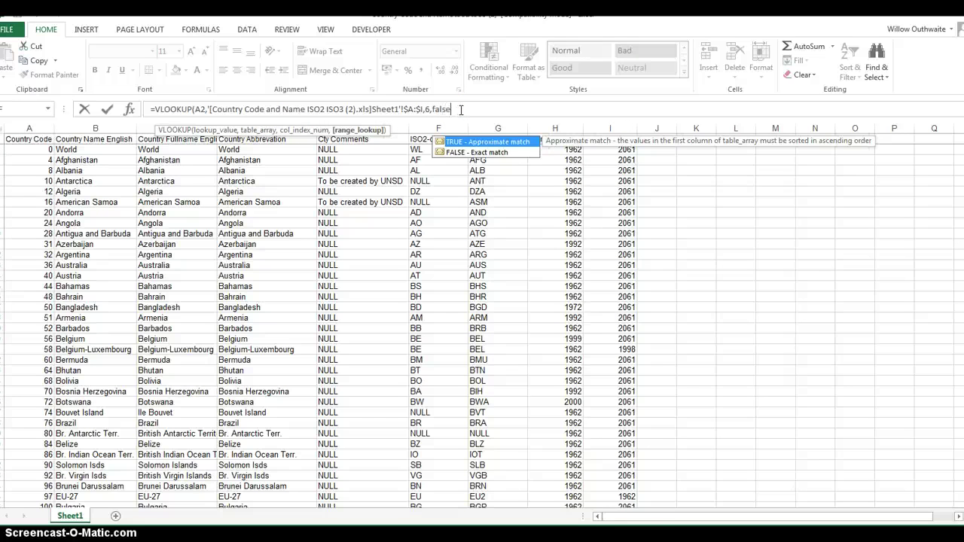
pyautogui.write(')')
pyautogui.press('Return')
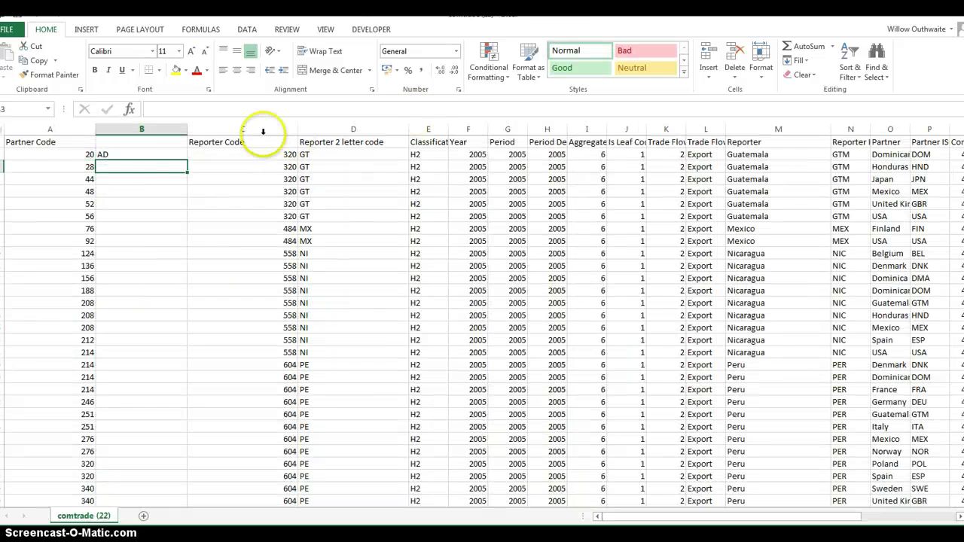
# - Fill B2's lookup formula down the whole of column B
pyautogui.click(151, 155)
pyautogui.moveTo(187, 160); pyautogui.dragTo(151, 484)
pyautogui.scroll(15, 200, 278)
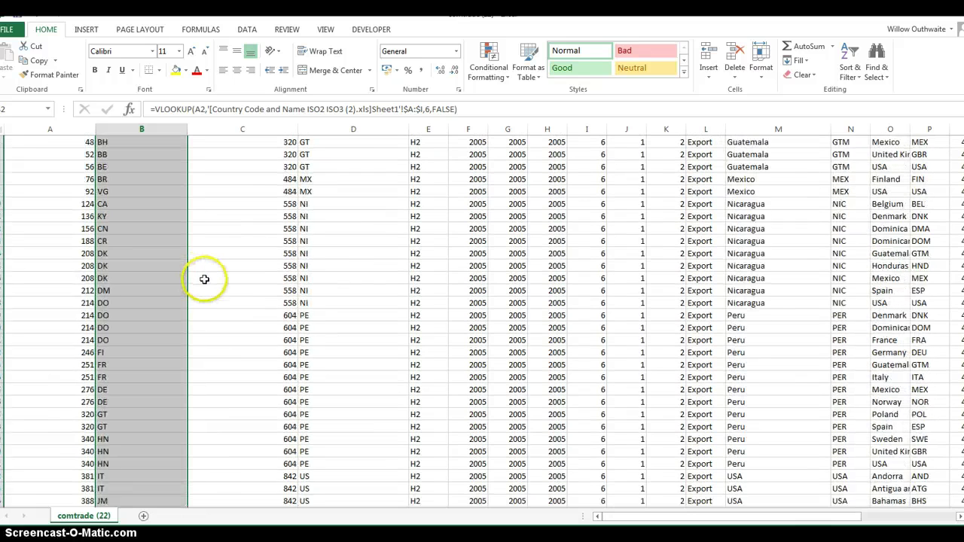
pyautogui.scroll(2, 205, 279)
# - Copy column B and paste it back as plain values
pyautogui.click(145, 130)
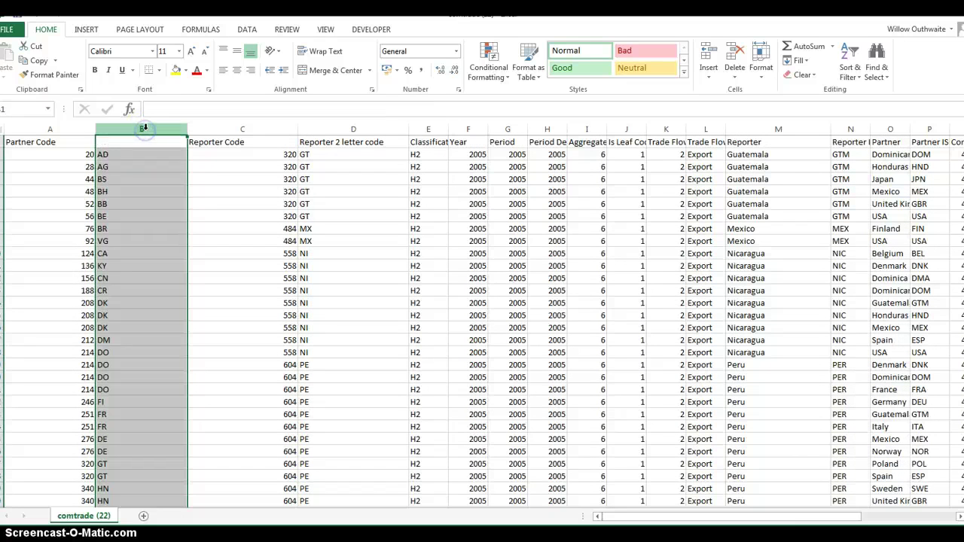
pyautogui.hotkey('ctrl', 'c')
pyautogui.click(6, 75)
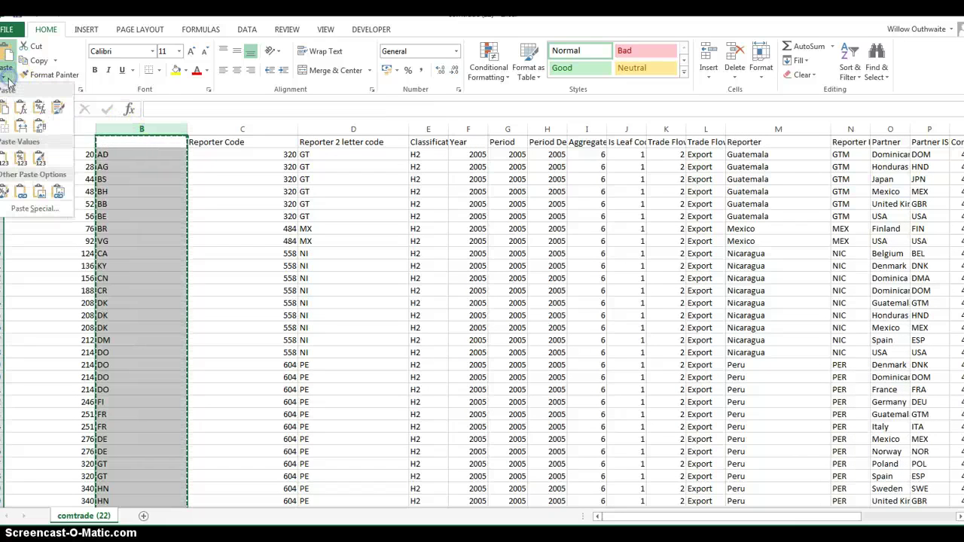
pyautogui.click(4, 156)
# - Enter the header 'Partner 2 letter code' in B1
pyautogui.click(155, 141)
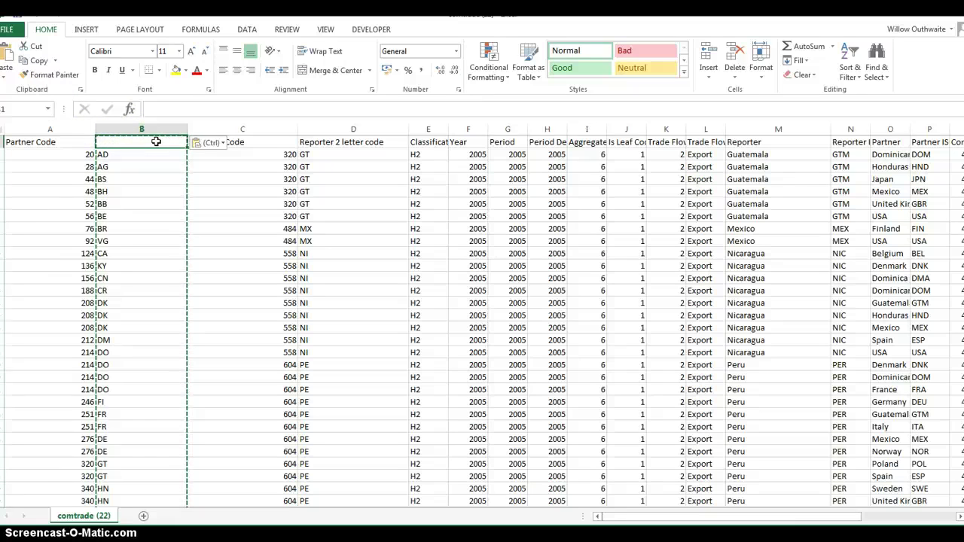
pyautogui.write('Partner 2 letter code')
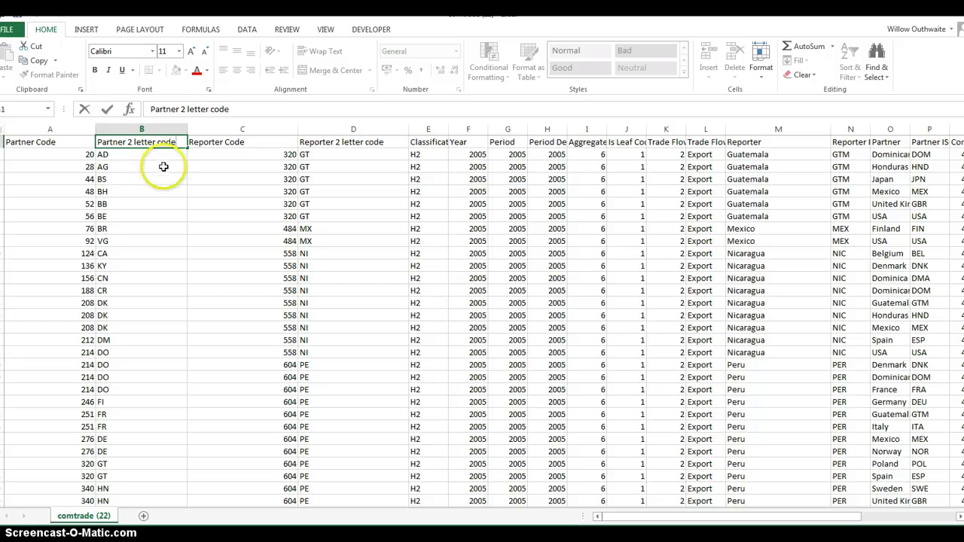
pyautogui.click(163, 167)
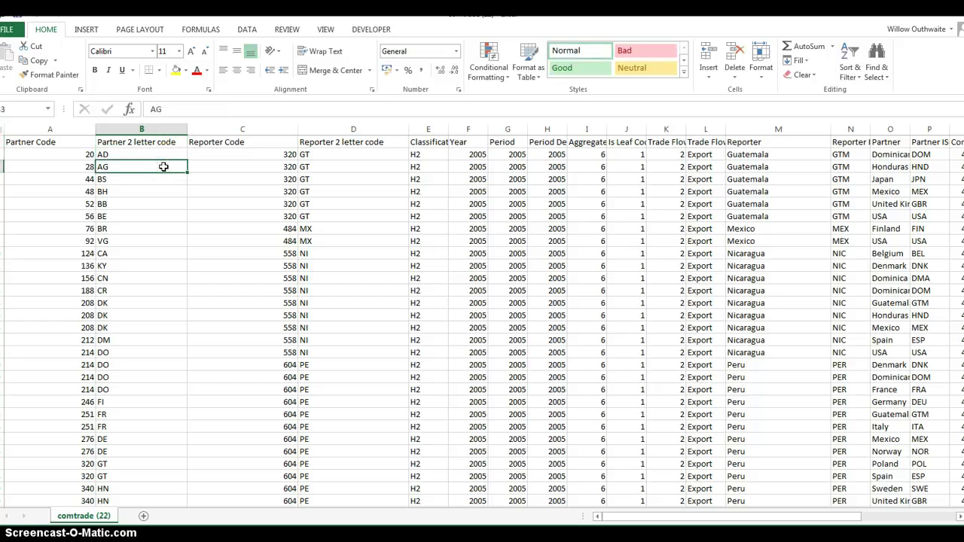
pyautogui.click(165, 170)
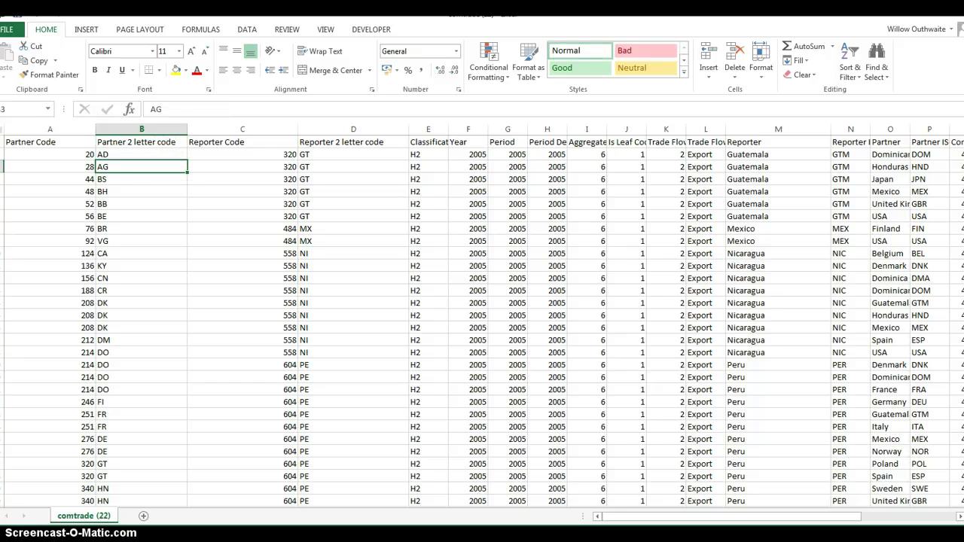